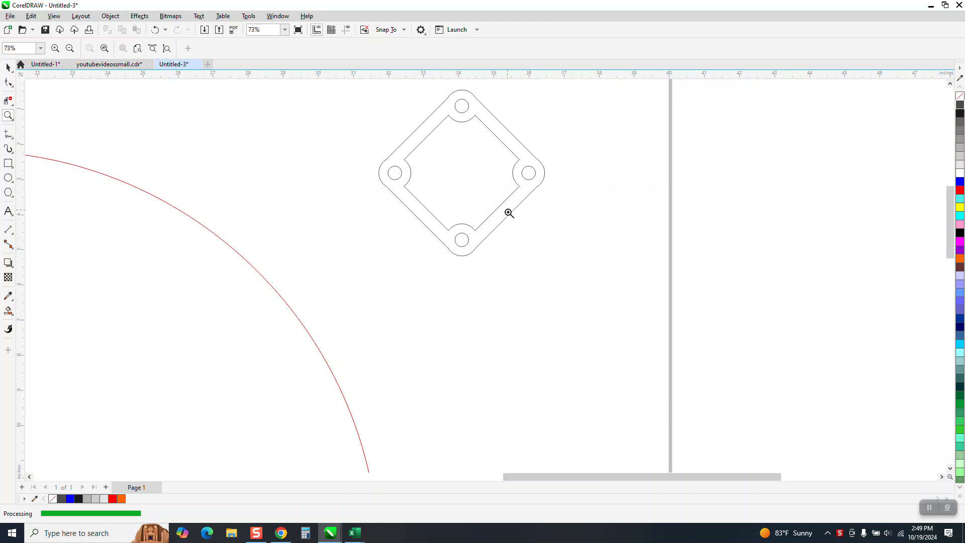
Examine the diamond-shaped plate beside the red circle, checking its overall outline, rounded corners and holes up close.
scroll(542, 243, down, 1)
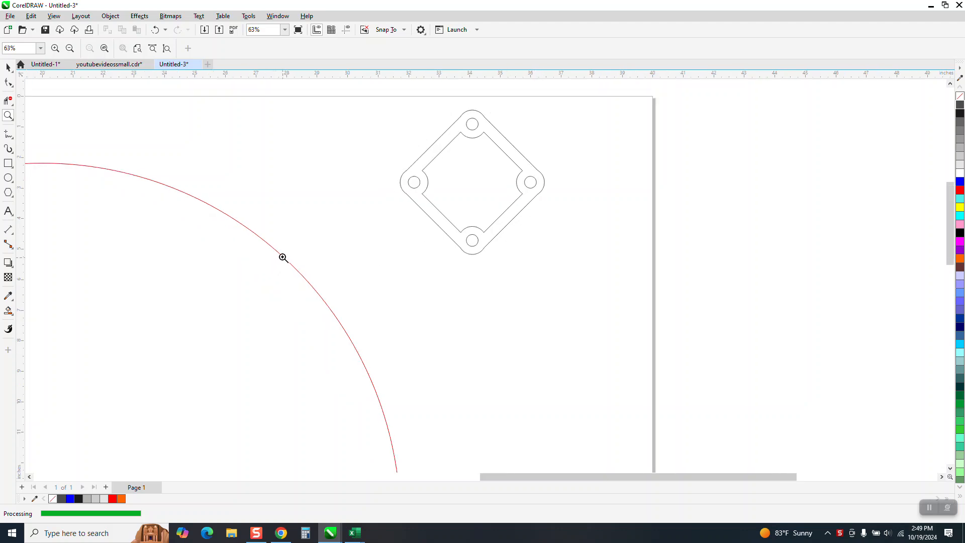
scroll(384, 280, down, 1)
scroll(384, 280, down, 1)
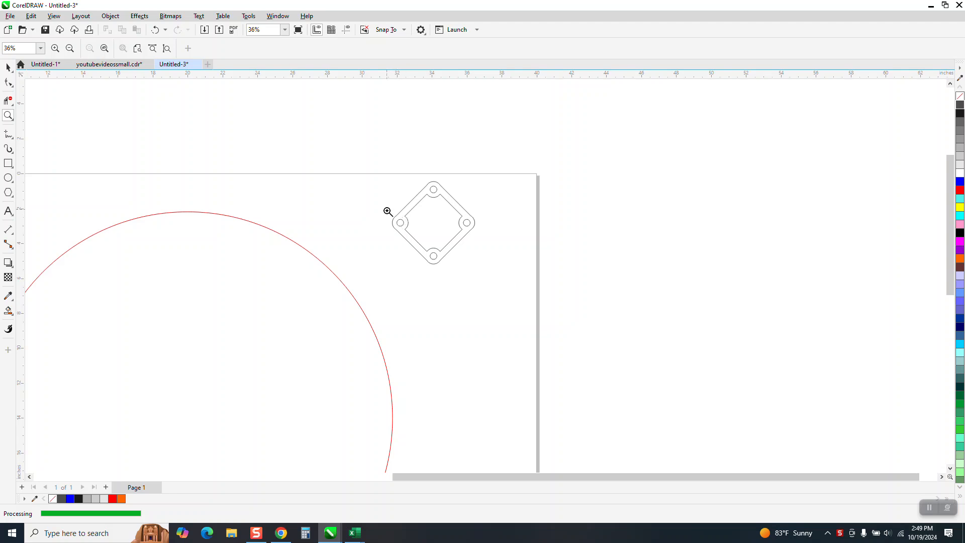
drag(388, 209, 417, 235)
scroll(433, 219, down, 1)
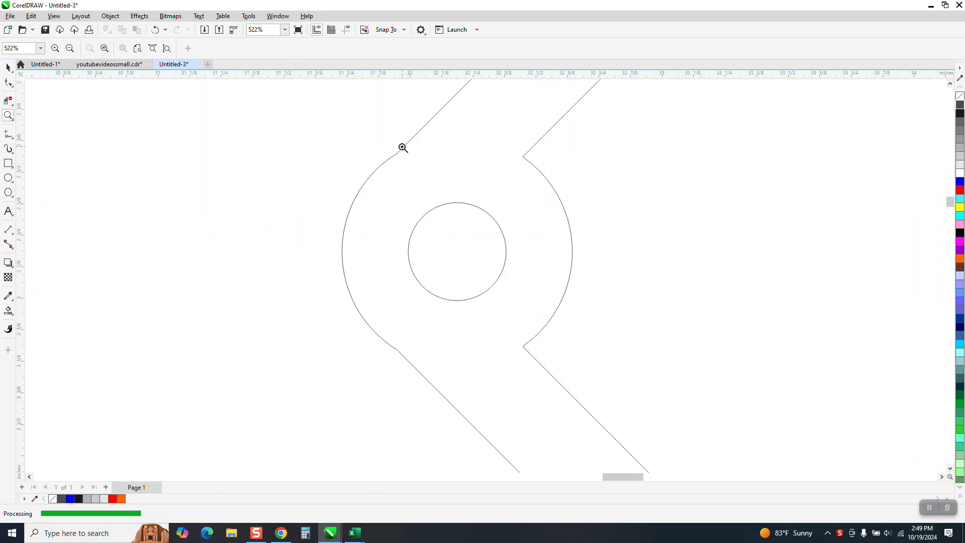
scroll(374, 311, down, 1)
scroll(375, 203, down, 4)
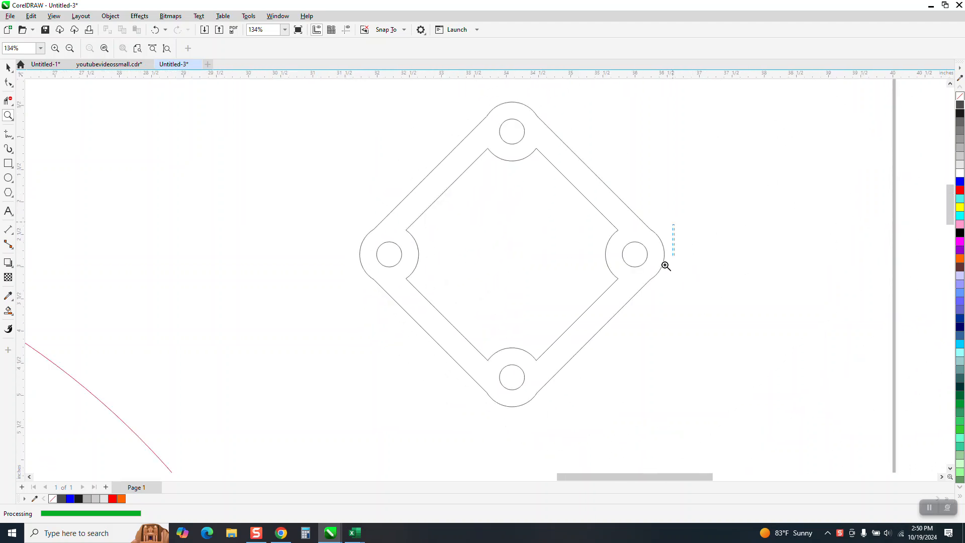
scroll(673, 251, up, 6)
scroll(581, 252, down, 3)
scroll(545, 224, down, 4)
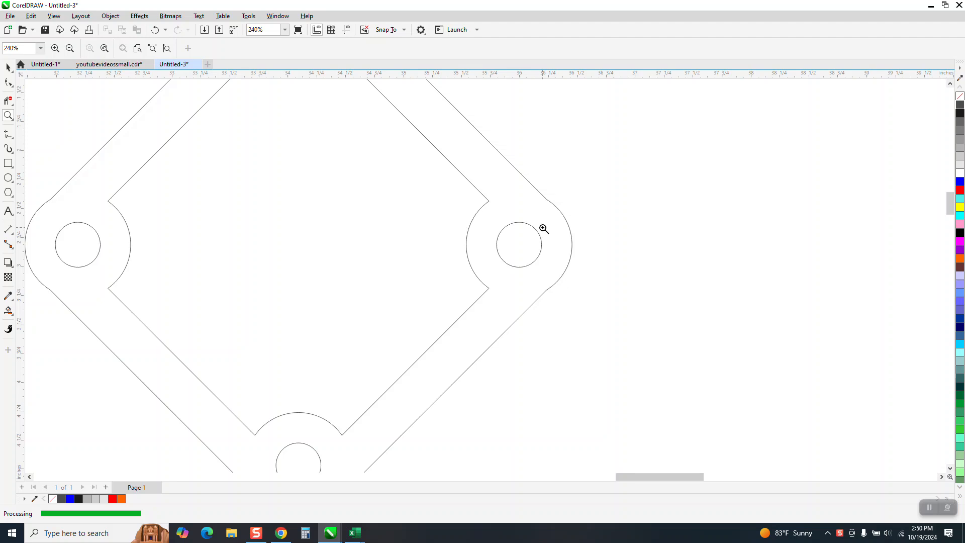
scroll(546, 238, down, 1)
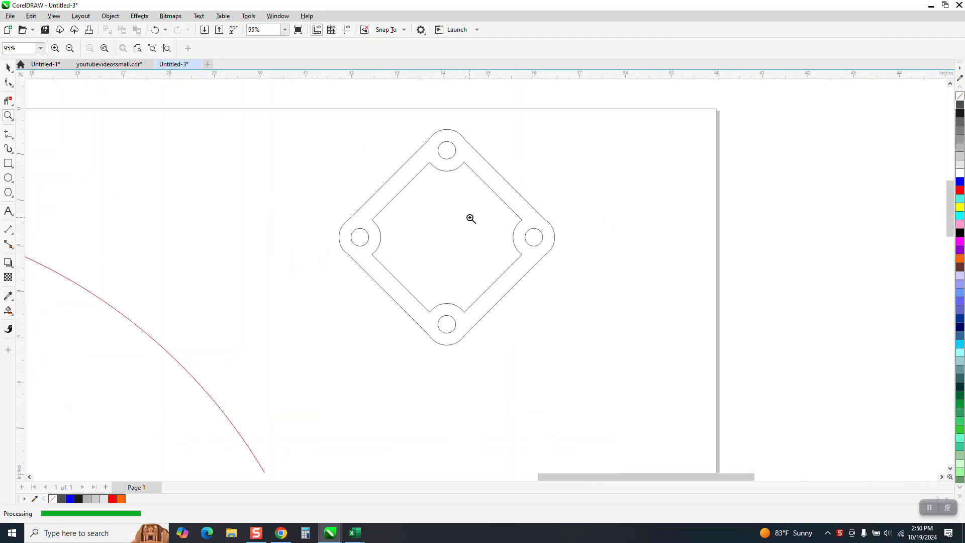
Fill the left and right corner holes of the diamond-shaped plate with black using Smart Fill.
click(9, 67)
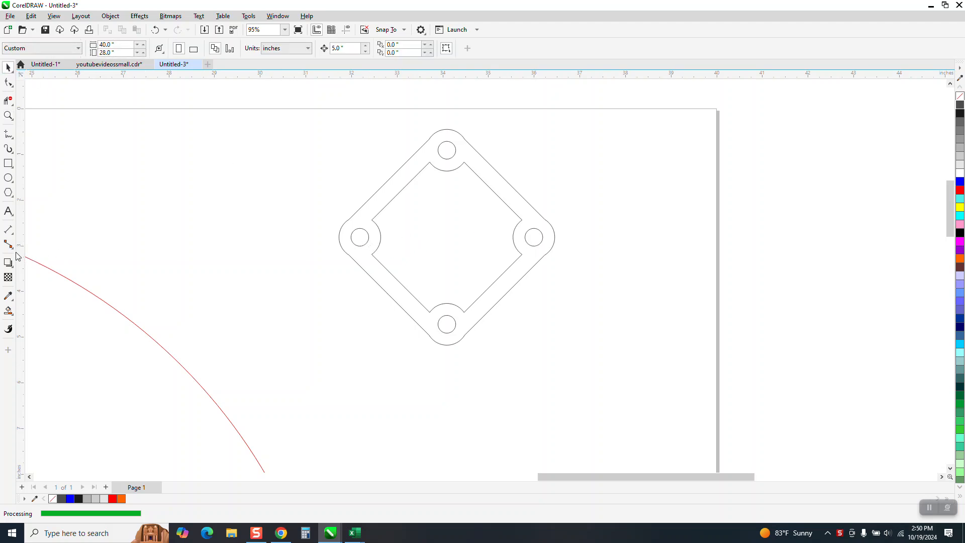
click(11, 233)
click(41, 229)
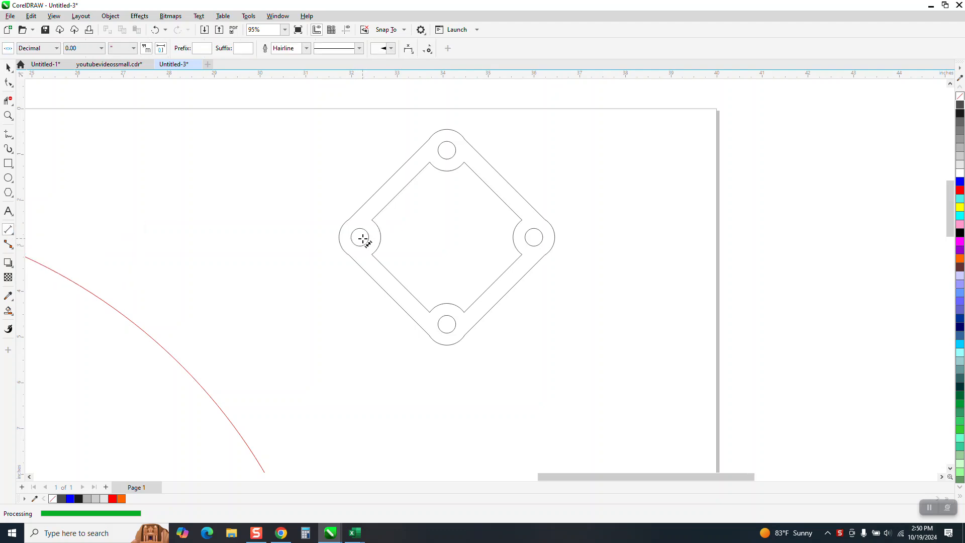
click(8, 67)
click(8, 311)
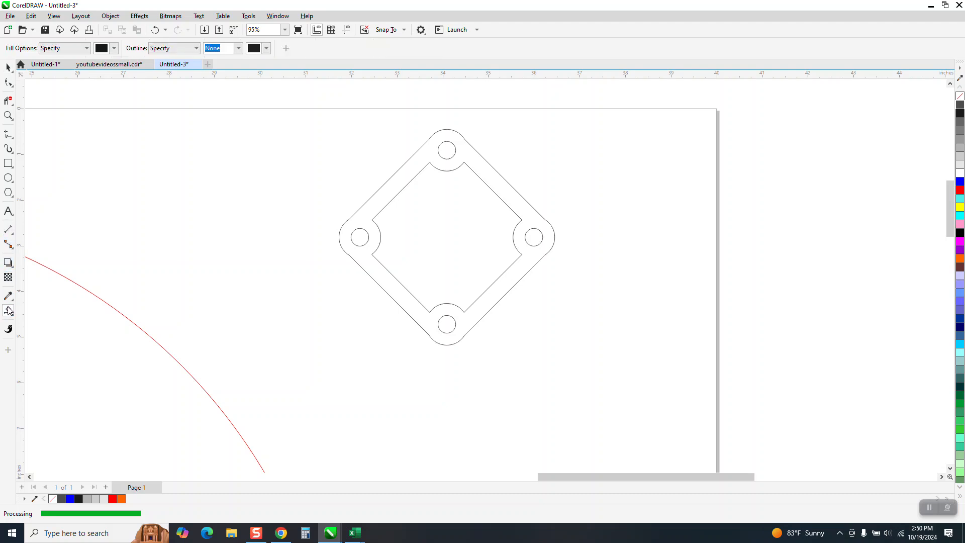
click(353, 238)
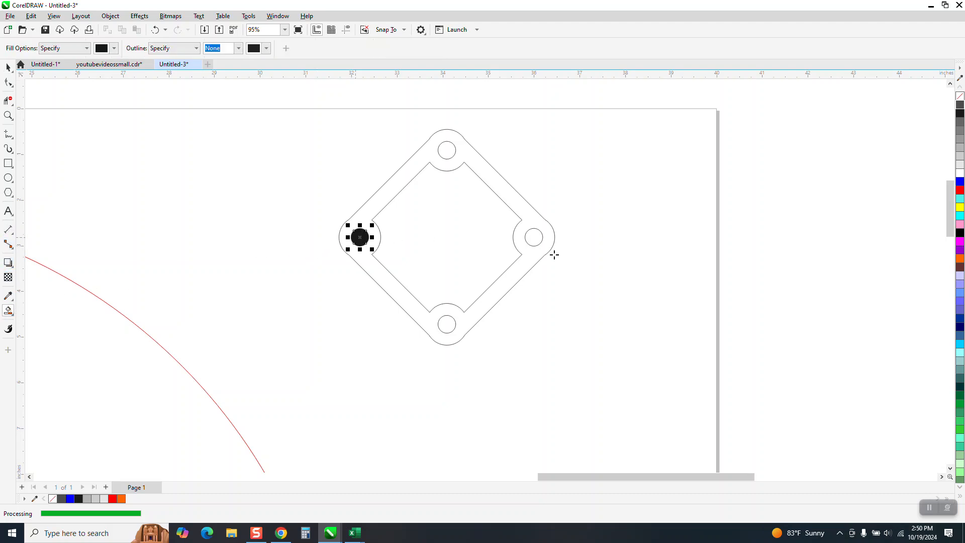
click(535, 237)
Add a horizontal dimension between the centers of the two black-filled holes, placed just below them.
click(9, 229)
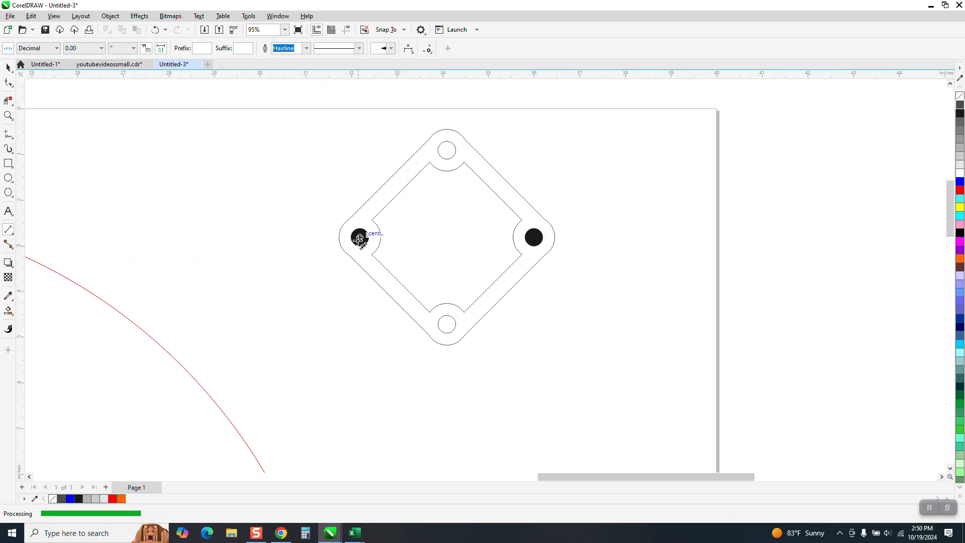
drag(359, 237, 535, 238)
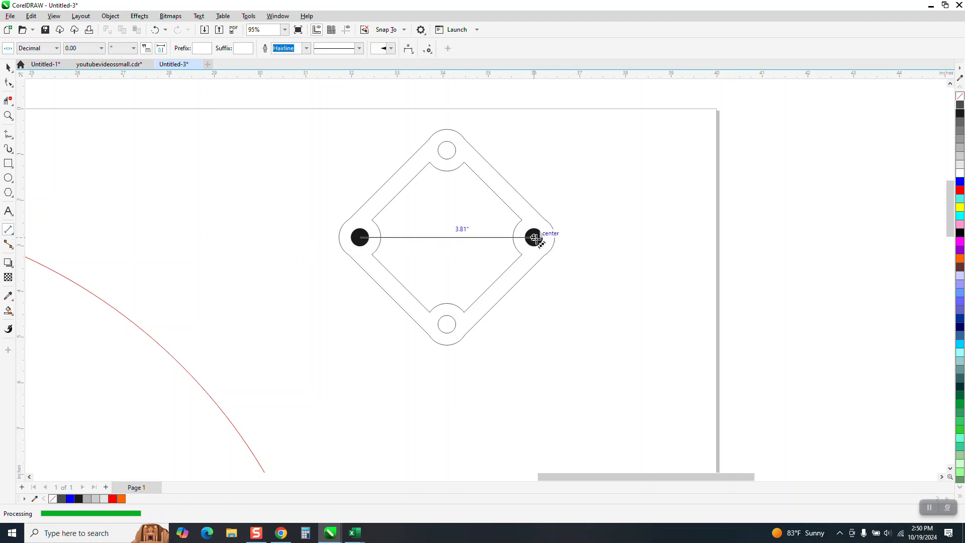
click(534, 260)
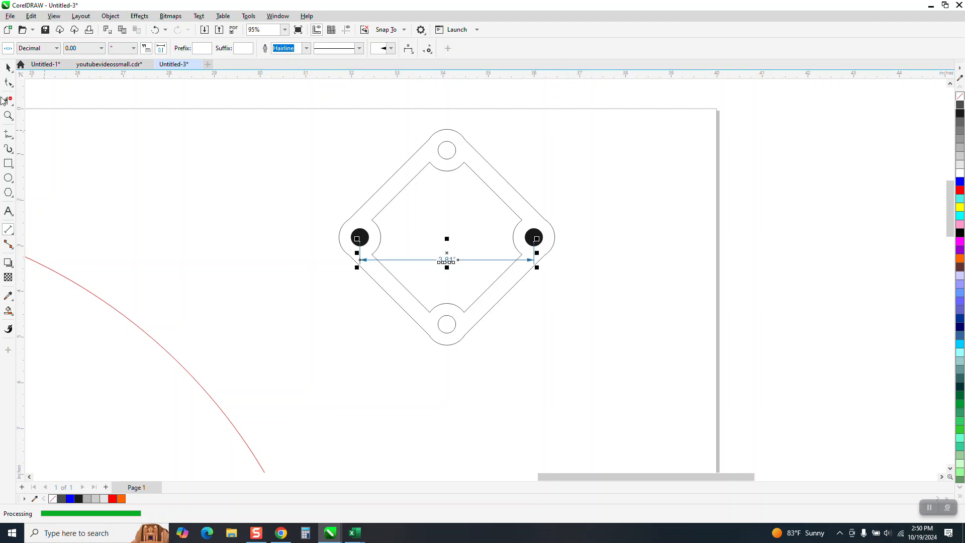
click(10, 115)
drag(431, 250, 492, 275)
scroll(490, 275, down, 3)
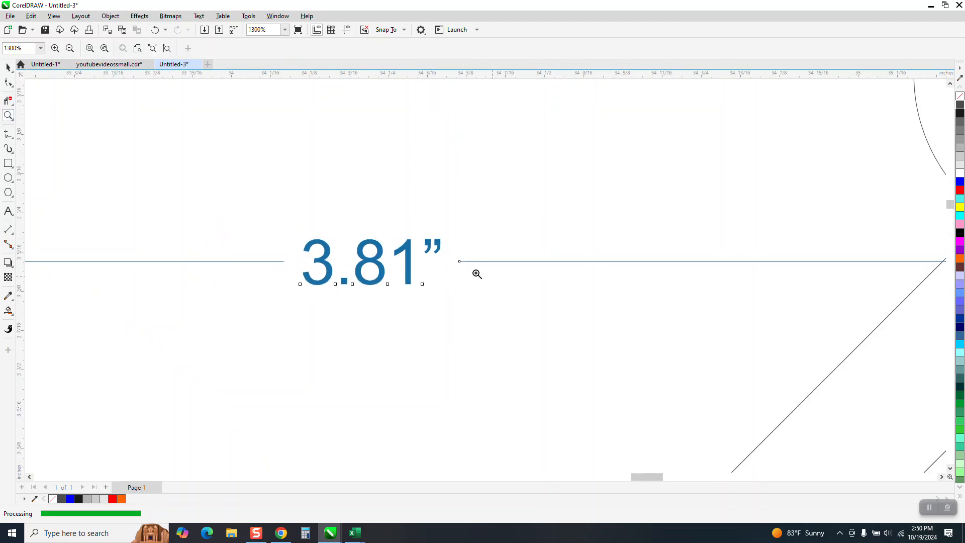
Delete the black fill objects from the left and right holes of the plate.
click(8, 67)
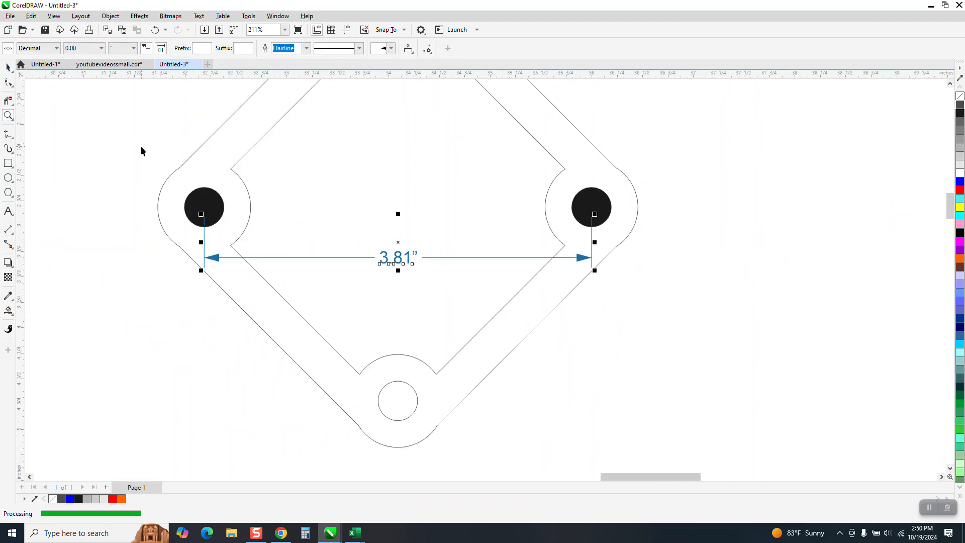
click(203, 198)
key(Delete)
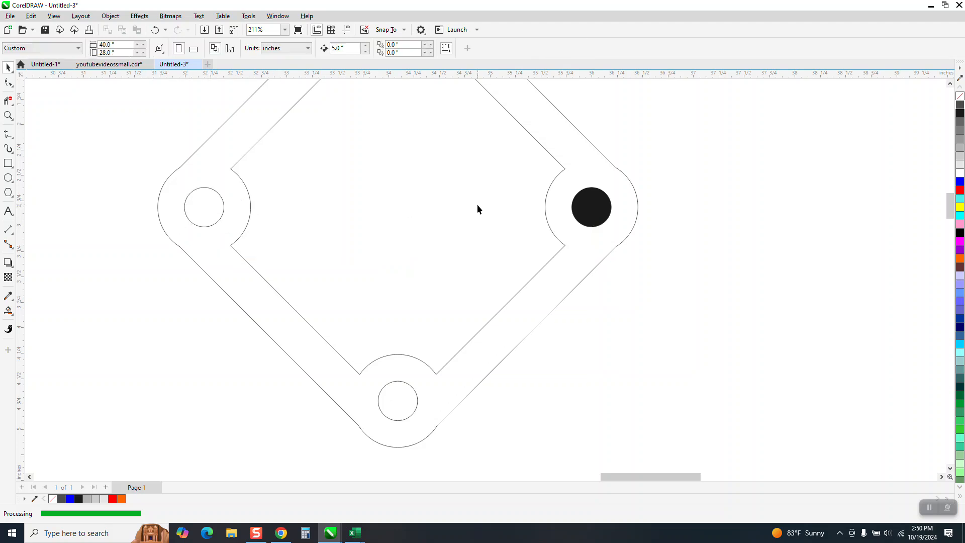
click(578, 208)
key(Delete)
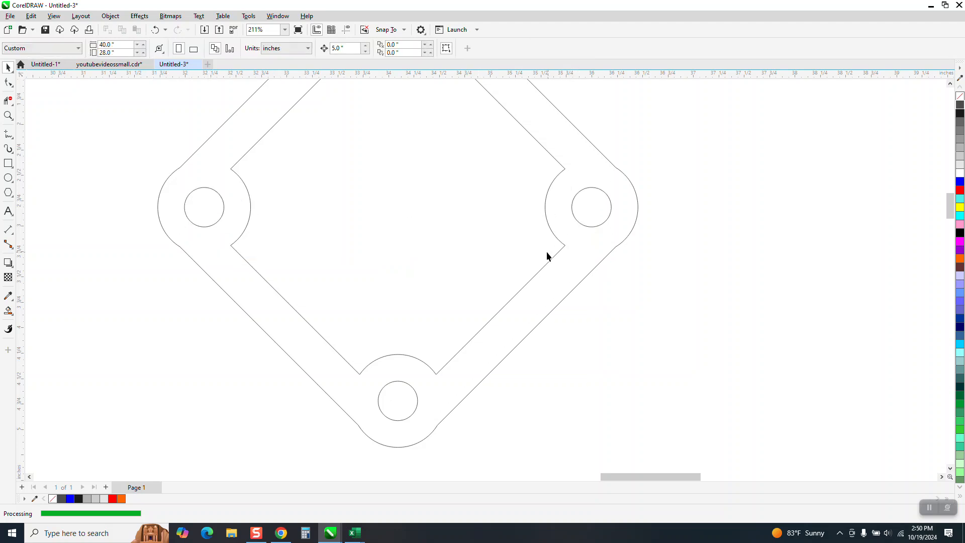
Undo the deletion of both black hole fills and the attached dimension.
scroll(546, 253, down, 1)
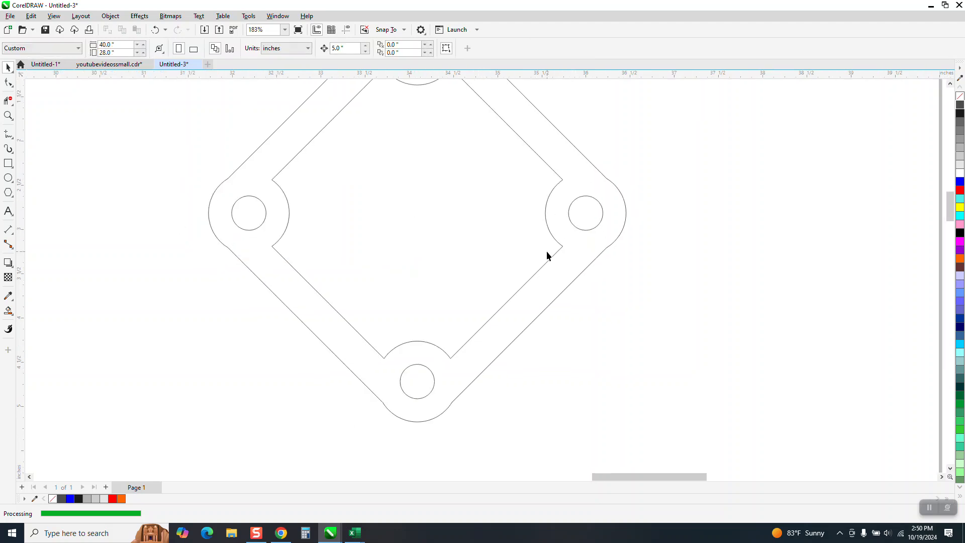
click(156, 30)
click(156, 30)
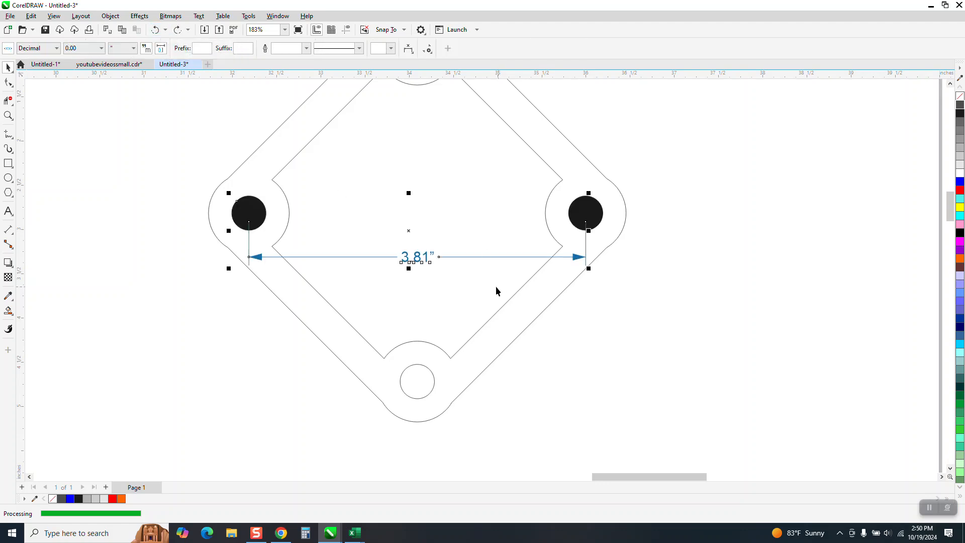
Display the curve properties of the large red circle to read its curve length.
scroll(490, 288, down, 2)
scroll(472, 288, down, 8)
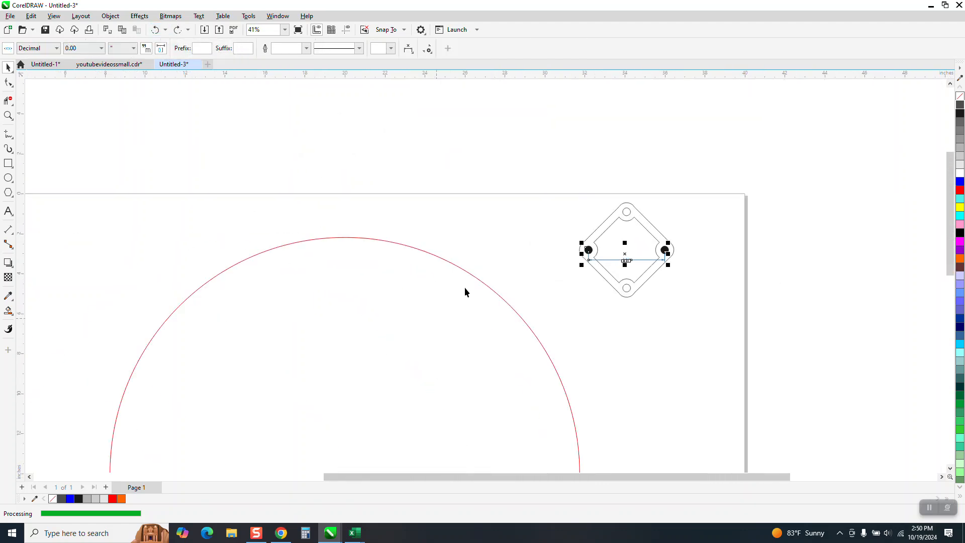
click(476, 281)
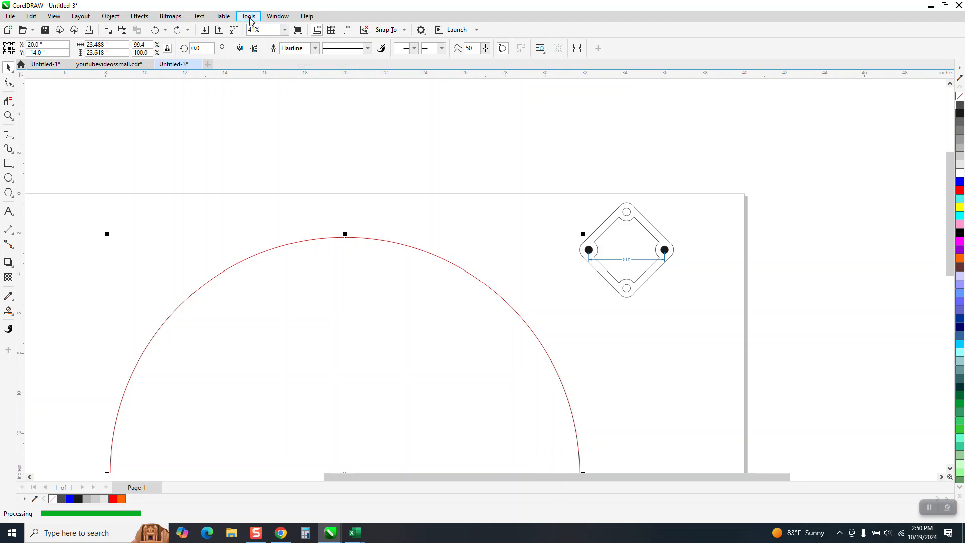
click(280, 18)
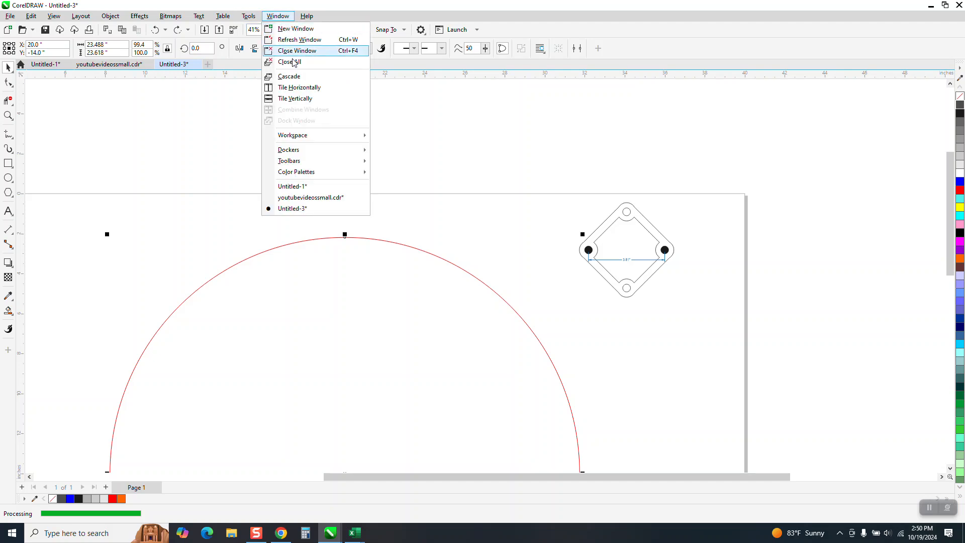
mouse_move(326, 151)
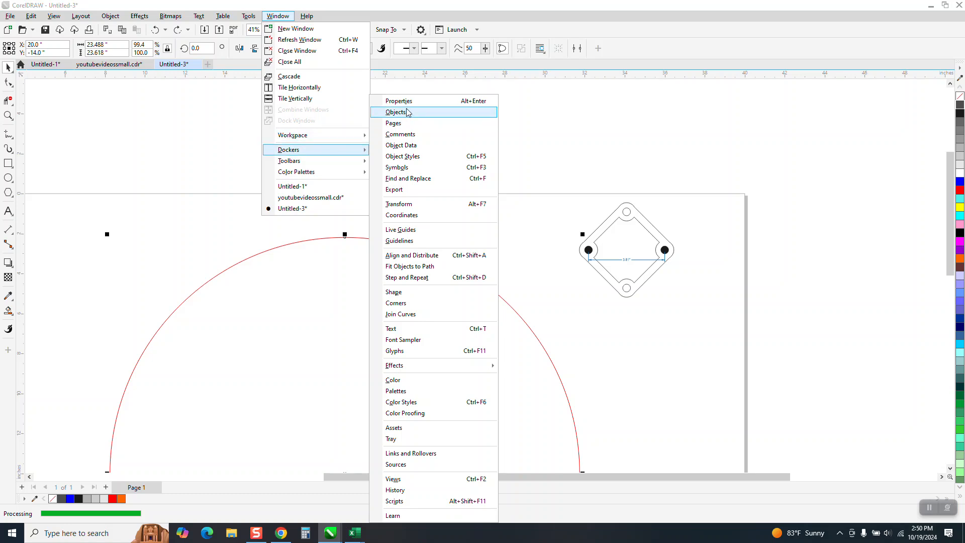
click(408, 102)
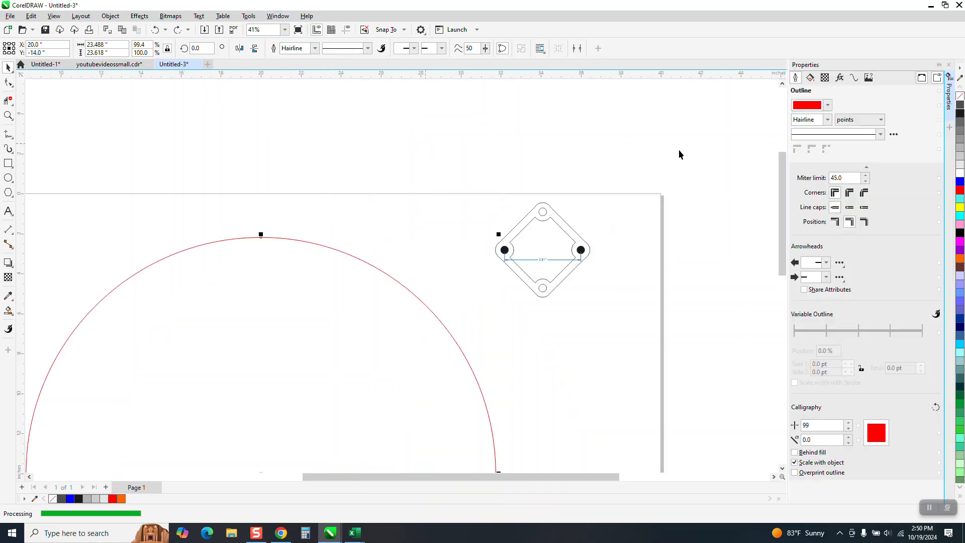
click(853, 78)
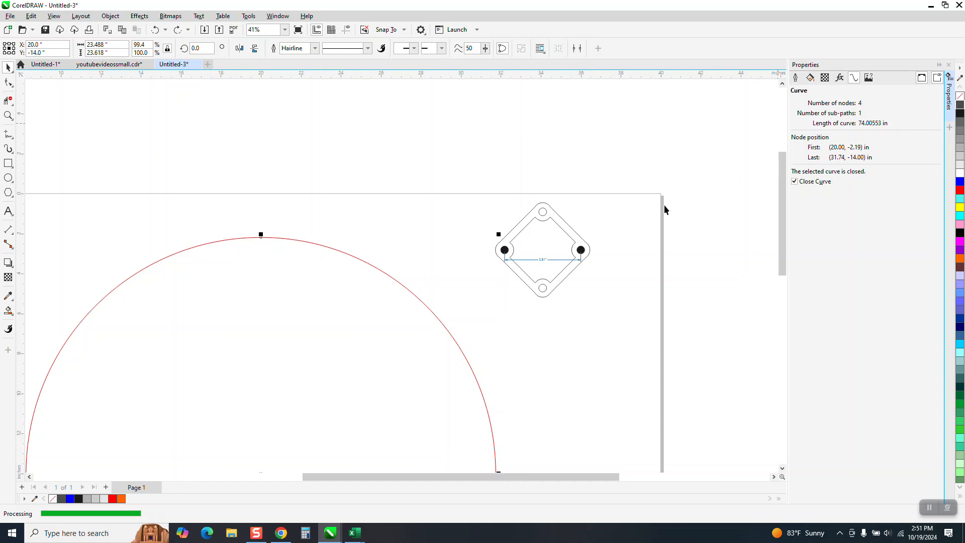
Select the whole diamond-shaped plate with its fills and dimension, and scale it proportionally to 96%.
scroll(664, 209, down, 1)
drag(510, 175, 649, 301)
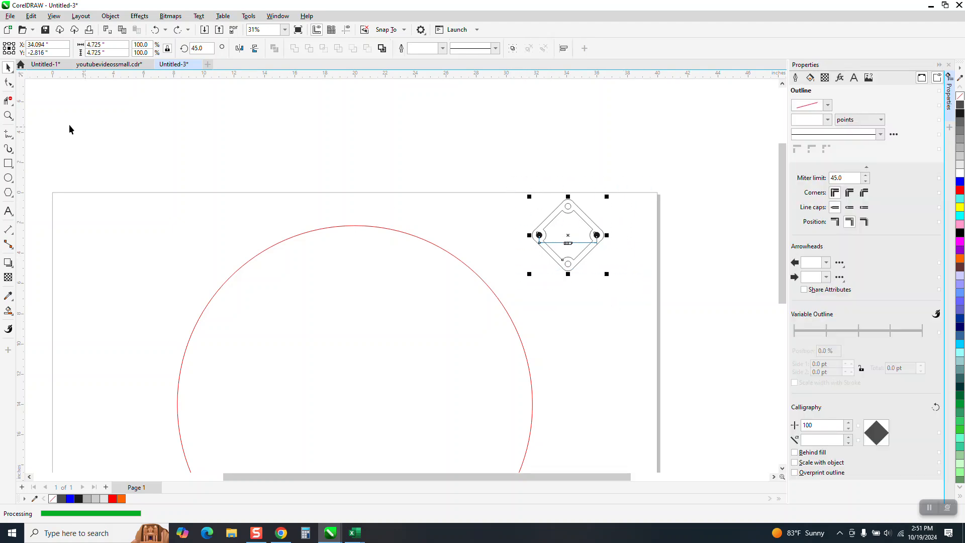
click(9, 116)
mouse_move(515, 174)
mouse_down()
mouse_move(517, 230)
mouse_move(696, 306)
mouse_up()
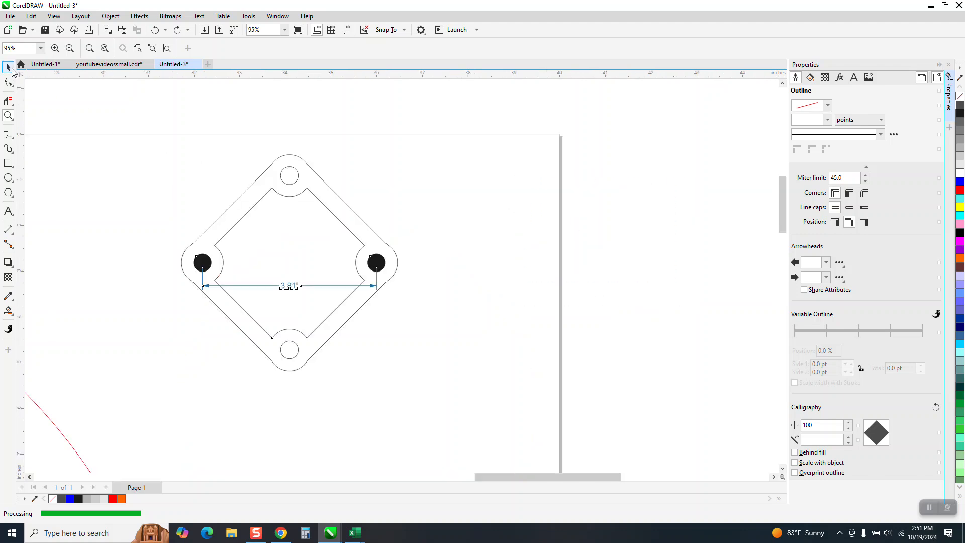
click(8, 67)
drag(115, 107, 173, 229)
drag(397, 366, 484, 428)
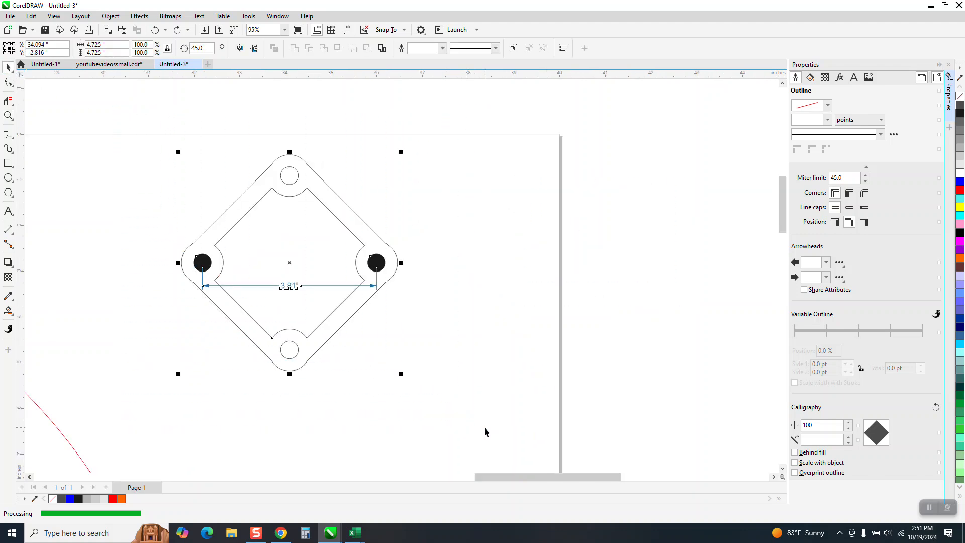
double_click(147, 45)
text(96)
key(Return)
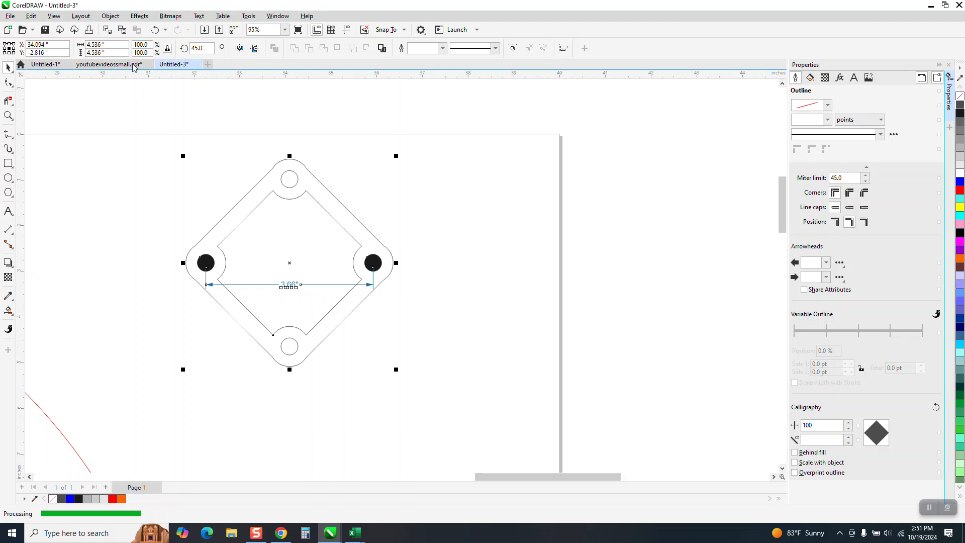
Scale the selected plate and its dimension proportionally to 95%.
drag(150, 45, 110, 49)
text(95)
key(Return)
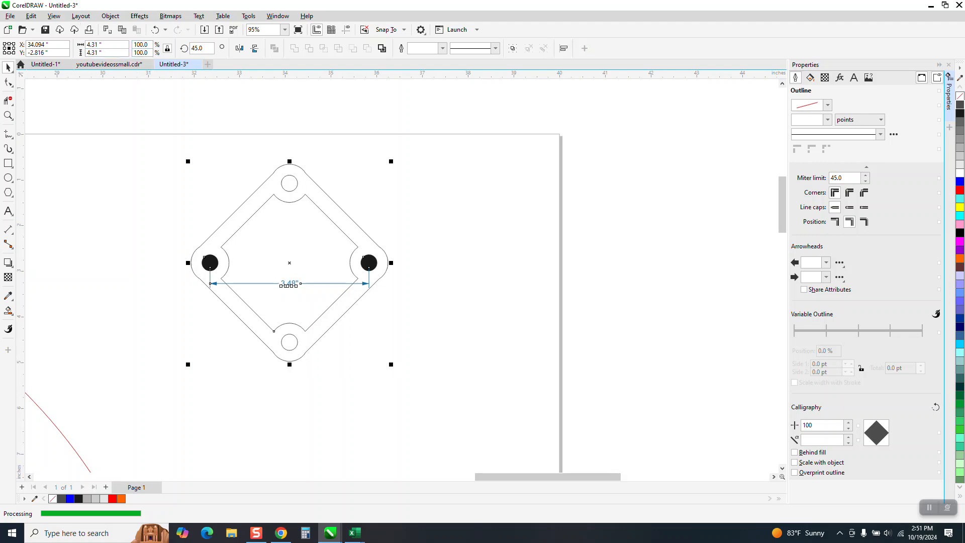
Shrink the plate, hole fills and dimension once more with a proportional scale of 96%.
click(167, 159)
mouse_move(122, 151)
mouse_down()
mouse_move(363, 303)
mouse_move(477, 397)
mouse_up()
text(96)
key(Return)
click(8, 115)
drag(132, 164, 496, 366)
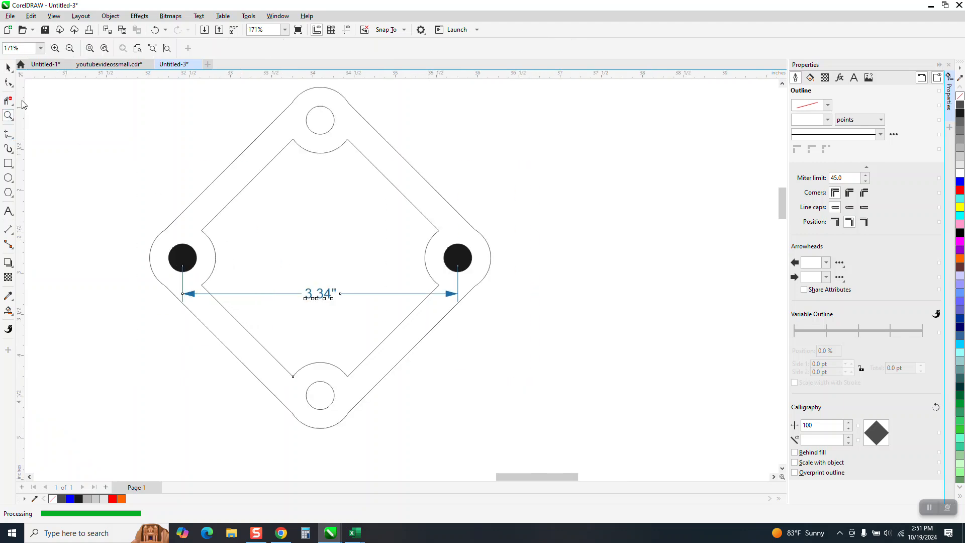
Scale the whole plate with its fills and dimension proportionally to 3.93 inches wide, and again to 50%.
double_click(8, 67)
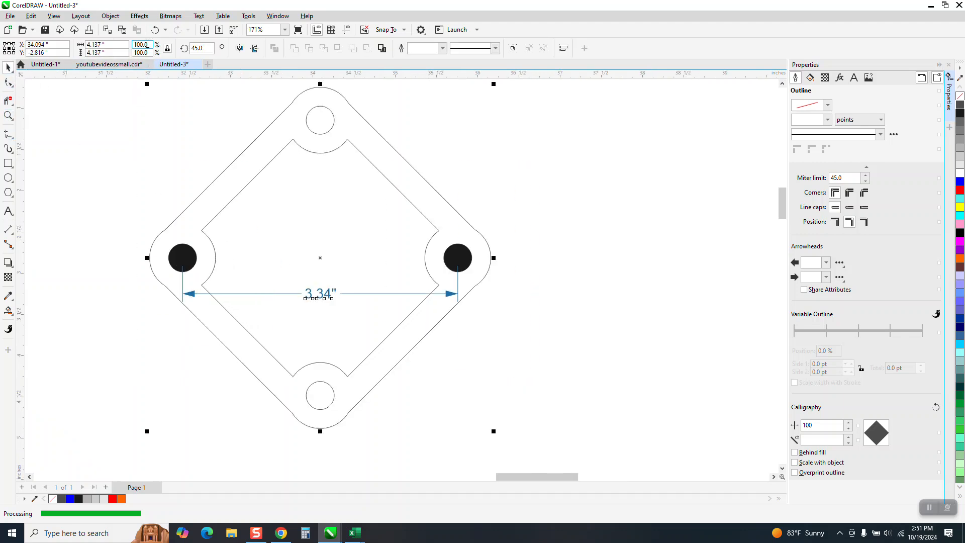
key(Return)
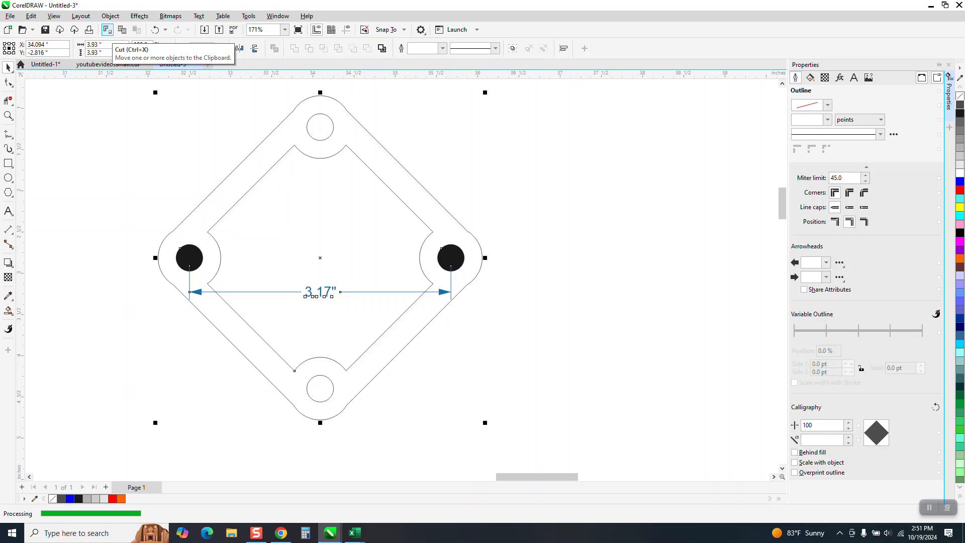
double_click(150, 45)
text(5)
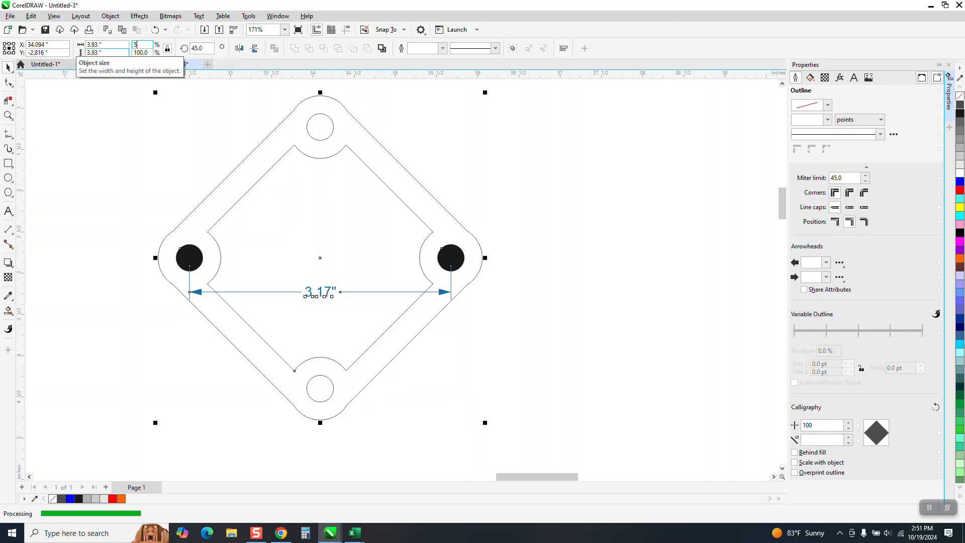
text(.0)
key(Return)
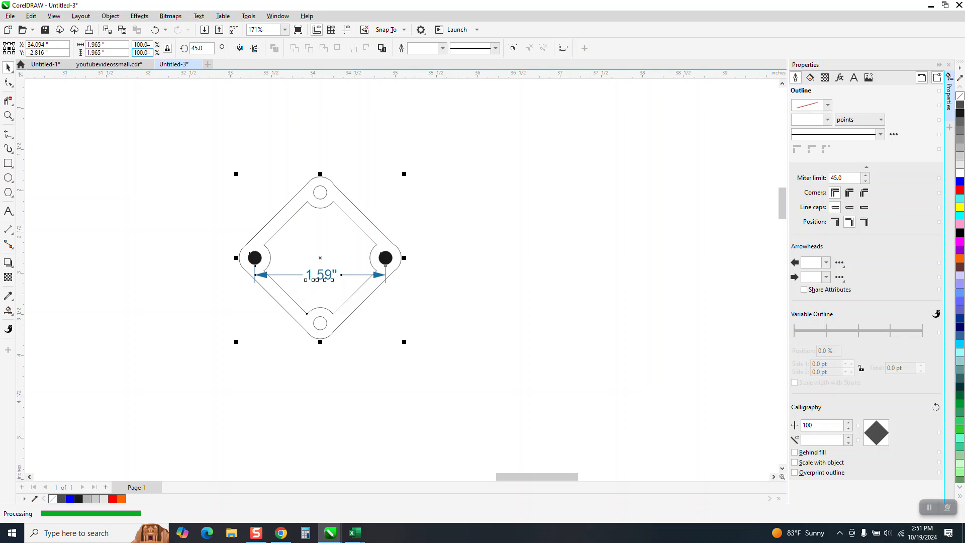
Enlarge the selected plate and dimension proportionally to 150%, and reduce them to 90%.
text(150)
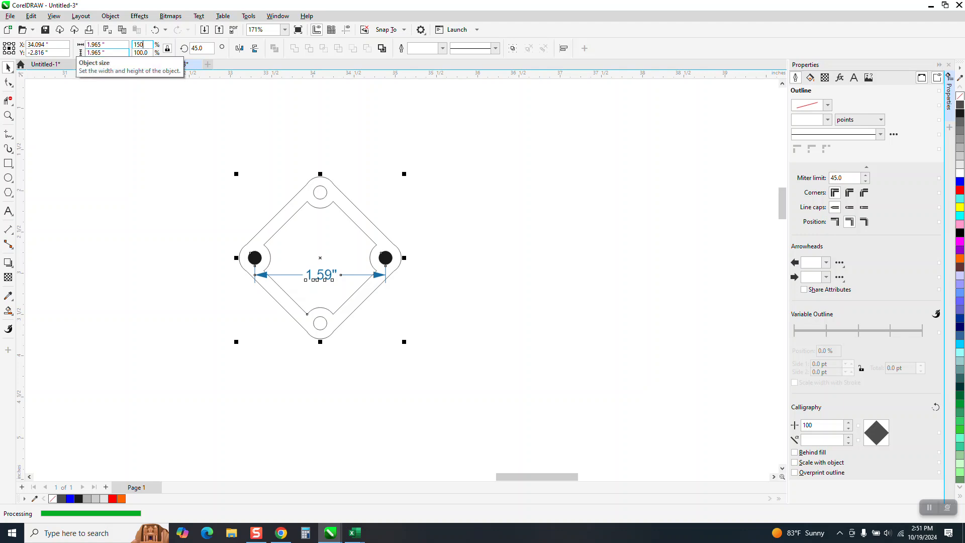
key(Return)
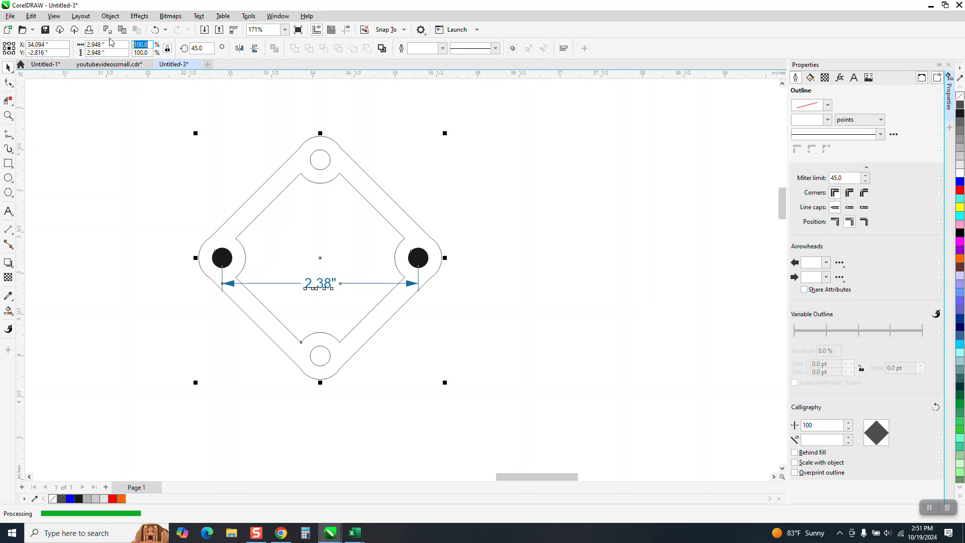
text(90)
key(Return)
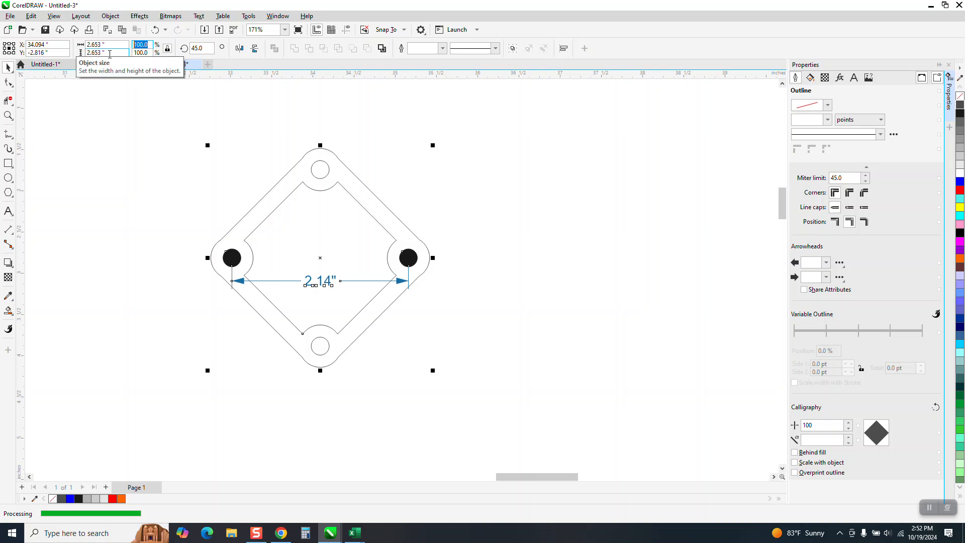
Scale the selected plate and dimension proportionally to 99%, and again to 98%.
text(99)
key(Return)
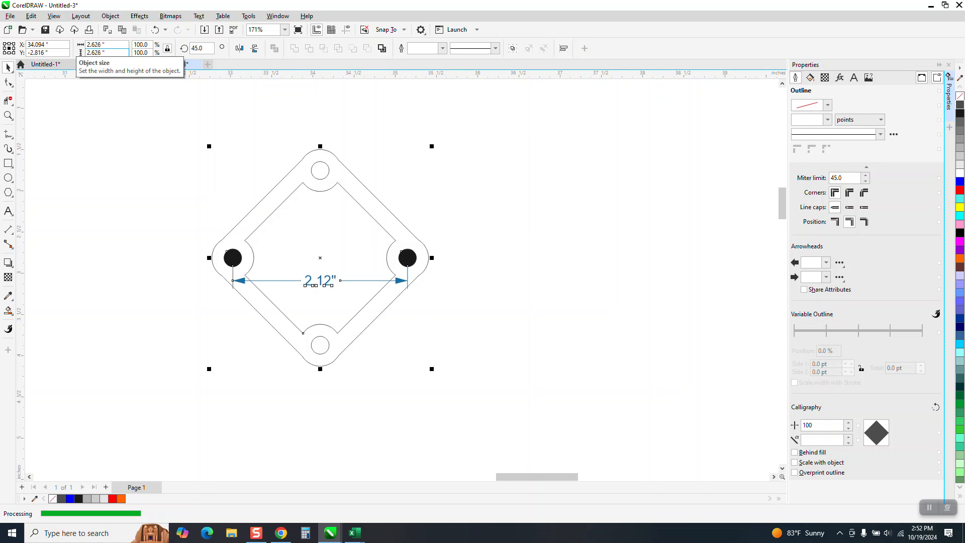
double_click(145, 44)
text(98)
key(Return)
Shrink the plate, hole fills and dimension two more times with a proportional scale of 98%.
double_click(143, 44)
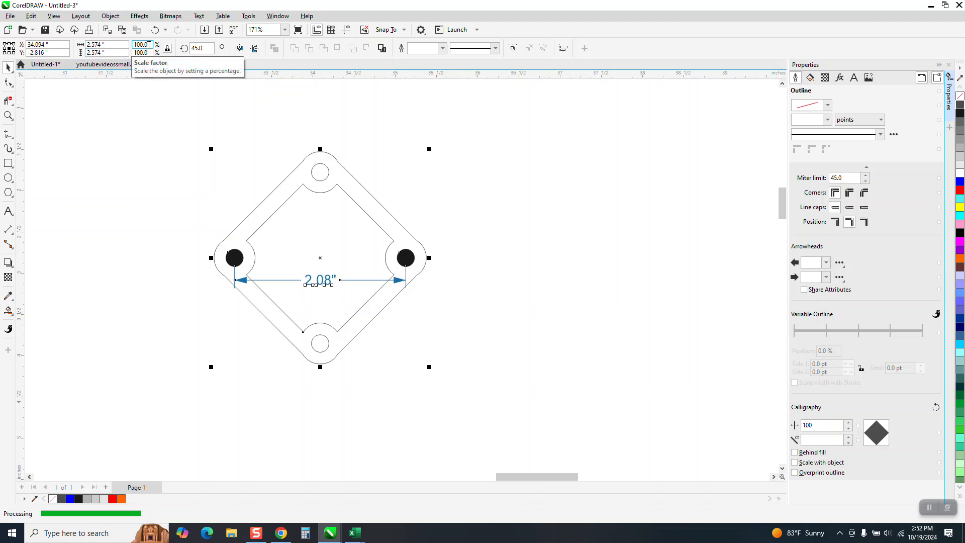
text(9)
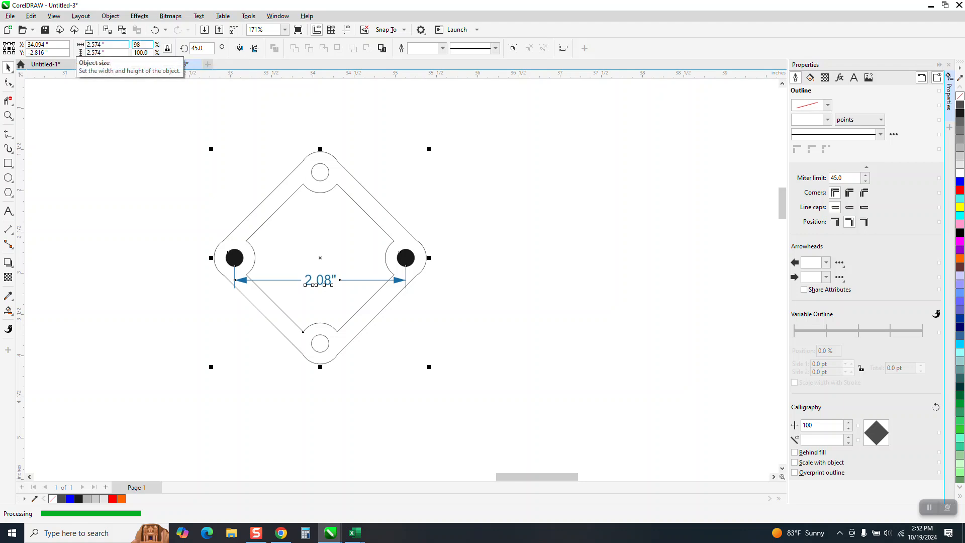
text(8)
key(Return)
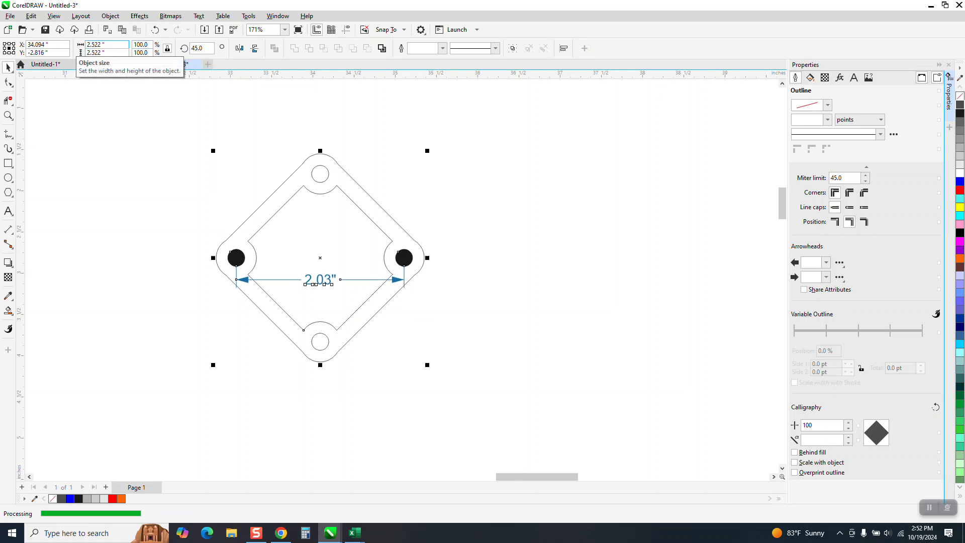
double_click(151, 45)
text(98)
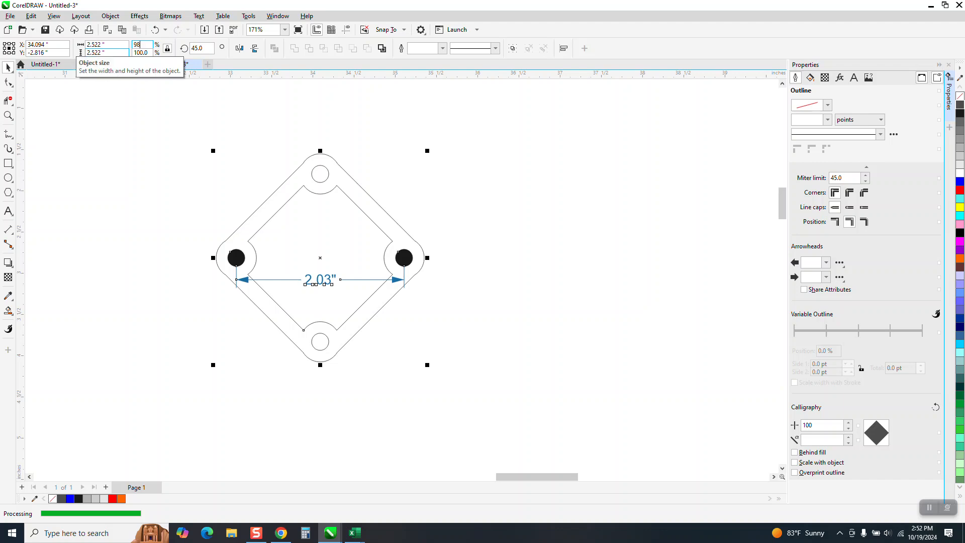
key(Return)
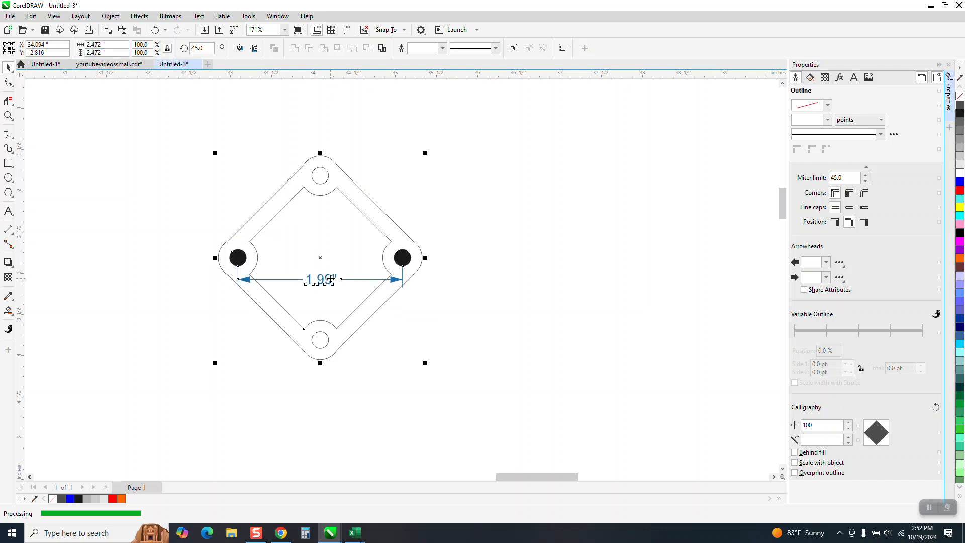
Fine-tune the size of the selected plate and dimension by scaling to 101% and then to 99.5%.
double_click(132, 45)
text(101)
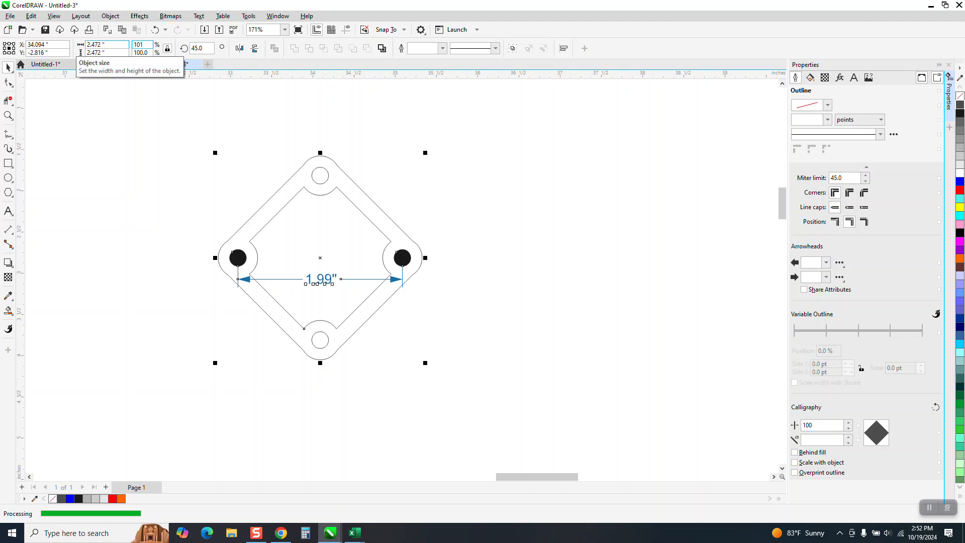
key(Return)
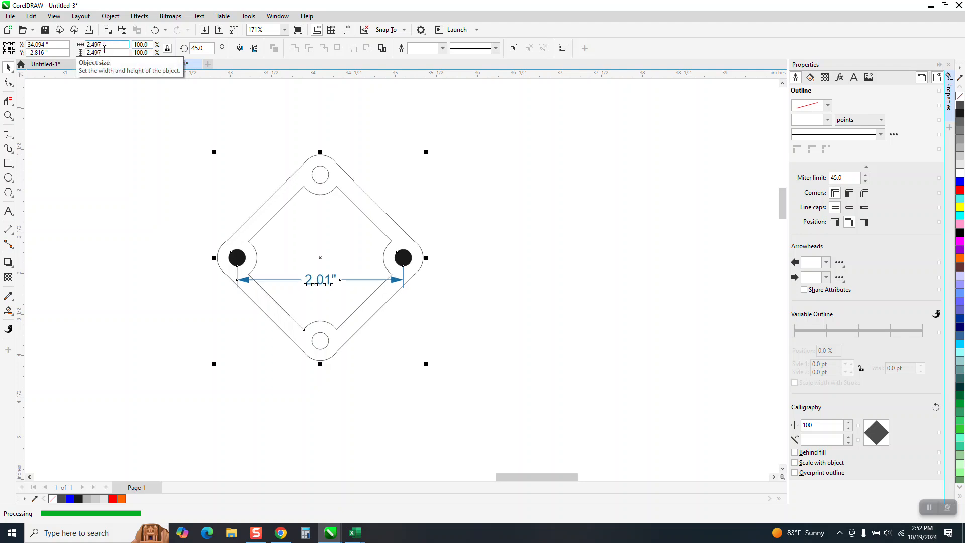
double_click(142, 45)
text(99.5)
key(Return)
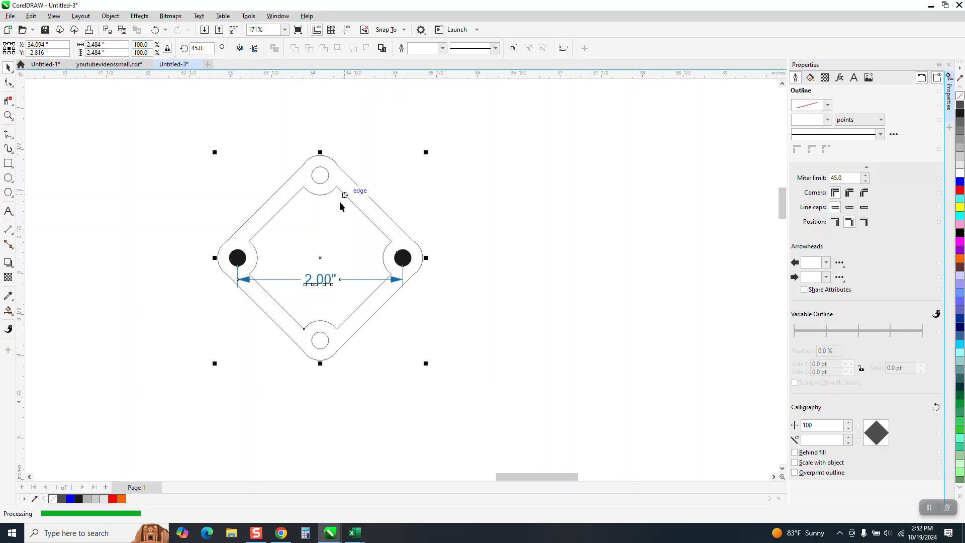
Delete the dimension between the two filled holes of the plate.
click(321, 290)
click(325, 285)
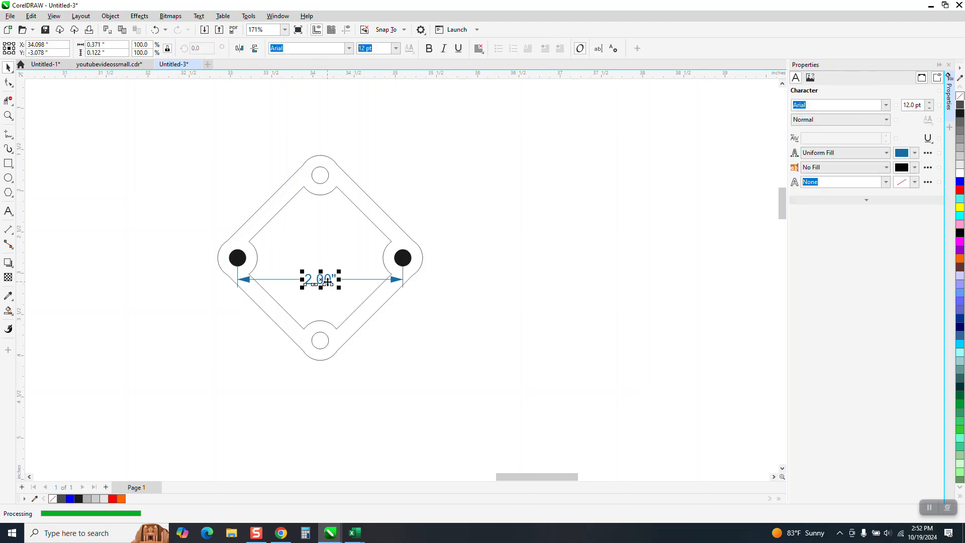
key(Delete)
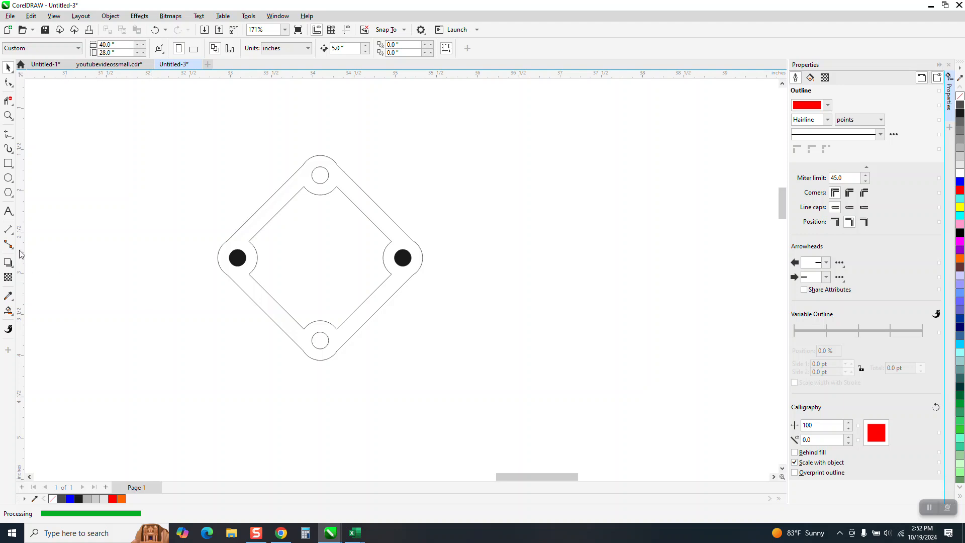
Draw a new dimension between the centers of the two filled holes and set its precision to five decimals (0.00000).
click(14, 236)
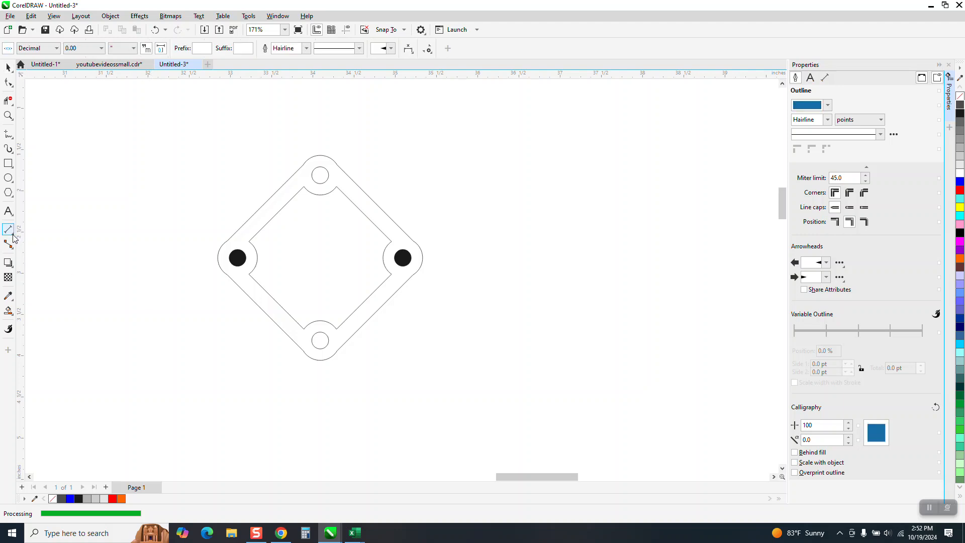
click(14, 236)
click(30, 225)
drag(236, 258, 404, 258)
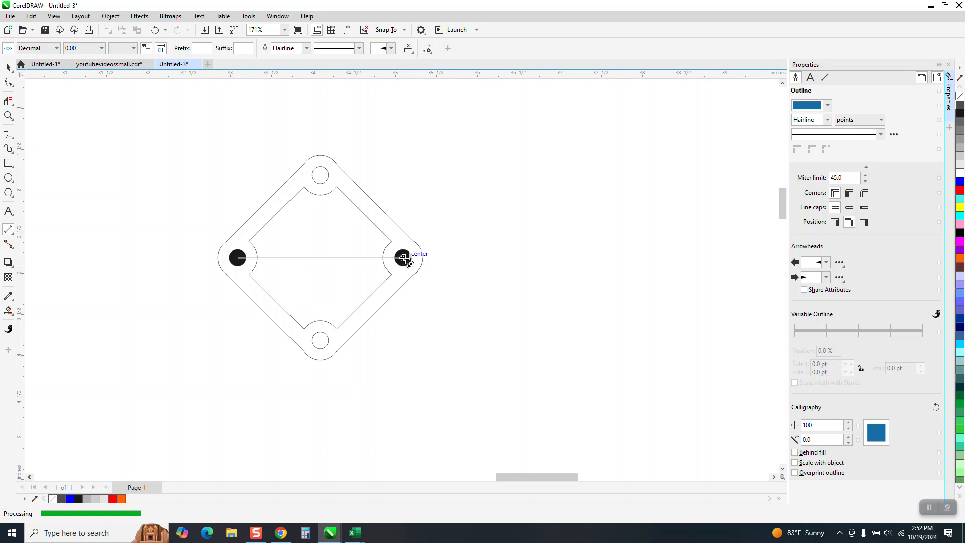
click(404, 259)
click(101, 49)
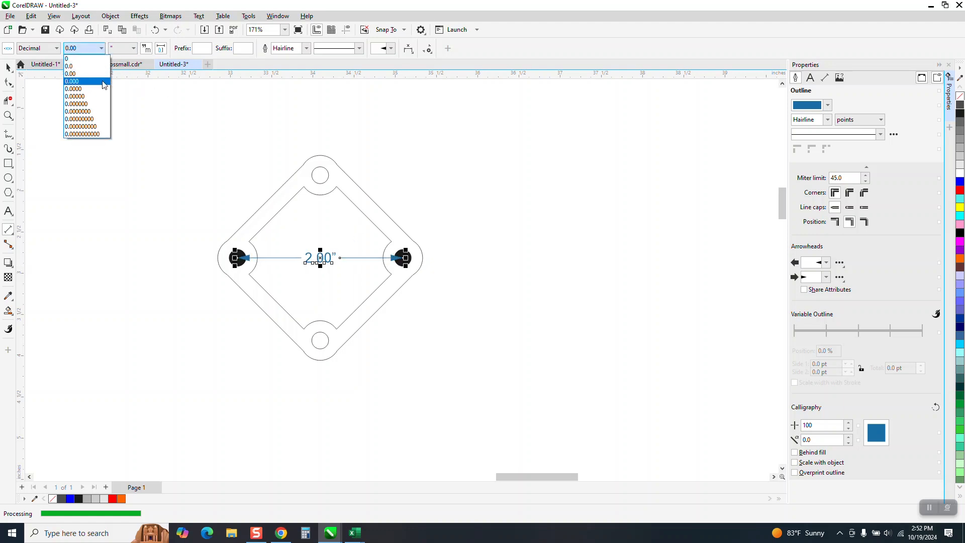
click(91, 96)
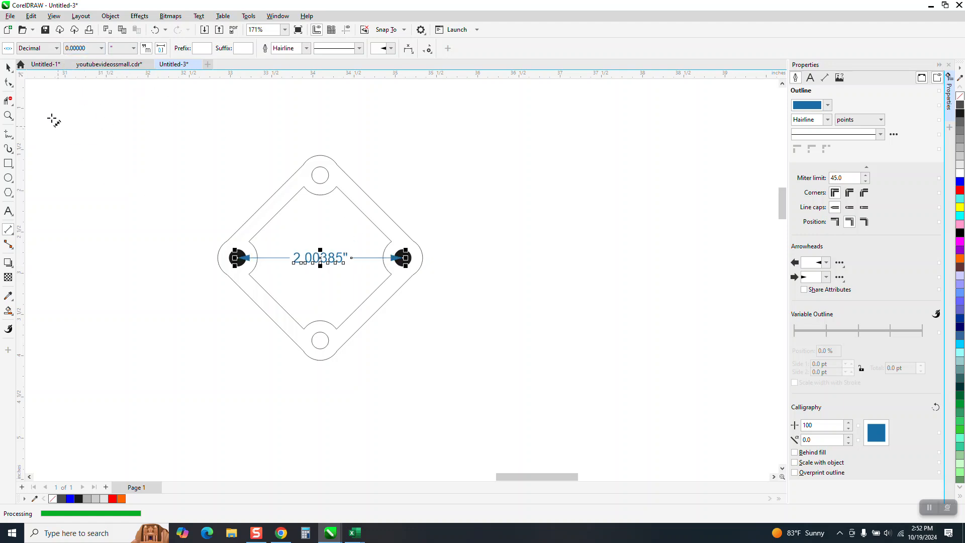
Select the plate with its fills and new dimension, and scale it proportionally to 99.9% twice.
click(9, 67)
mouse_move(177, 127)
mouse_down()
mouse_move(254, 254)
mouse_move(486, 377)
mouse_up()
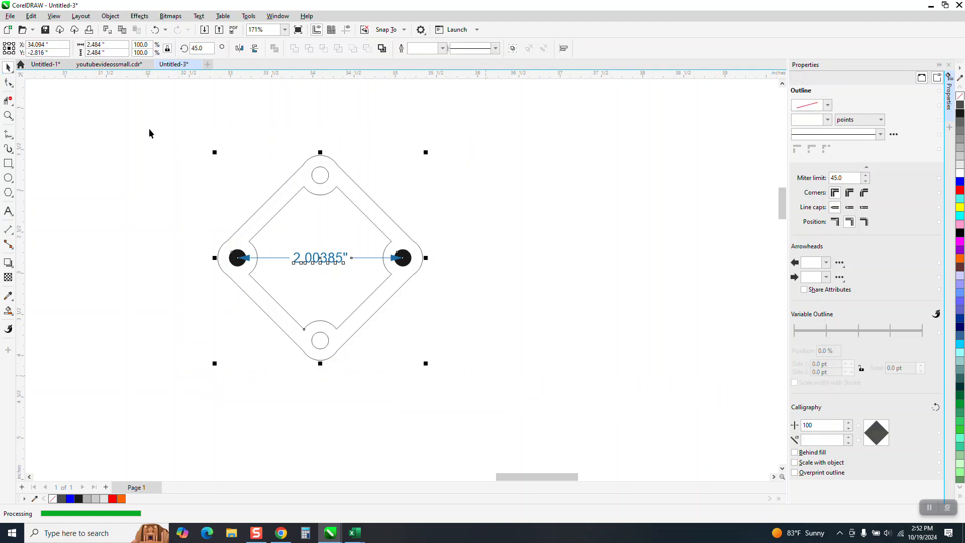
click(149, 44)
text(99.9)
key(Return)
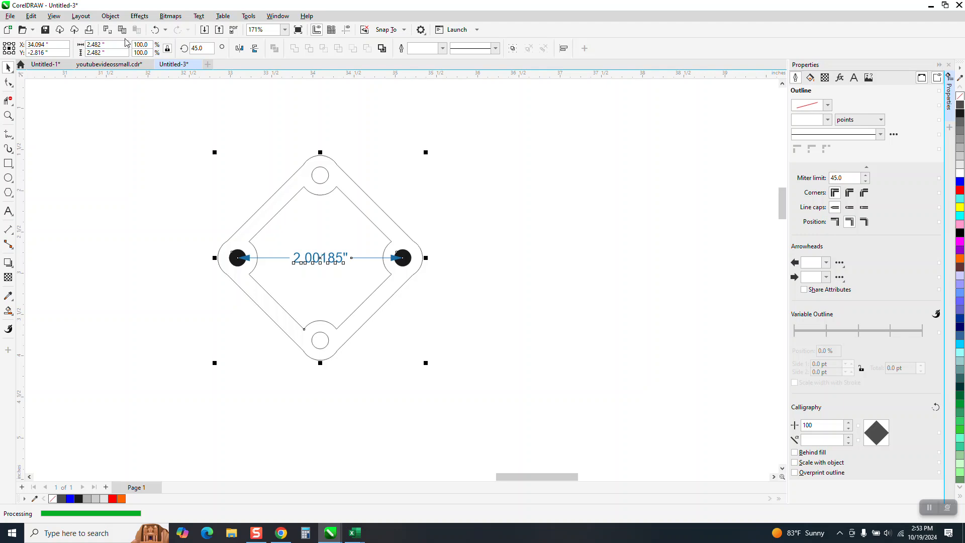
double_click(148, 44)
text(99)
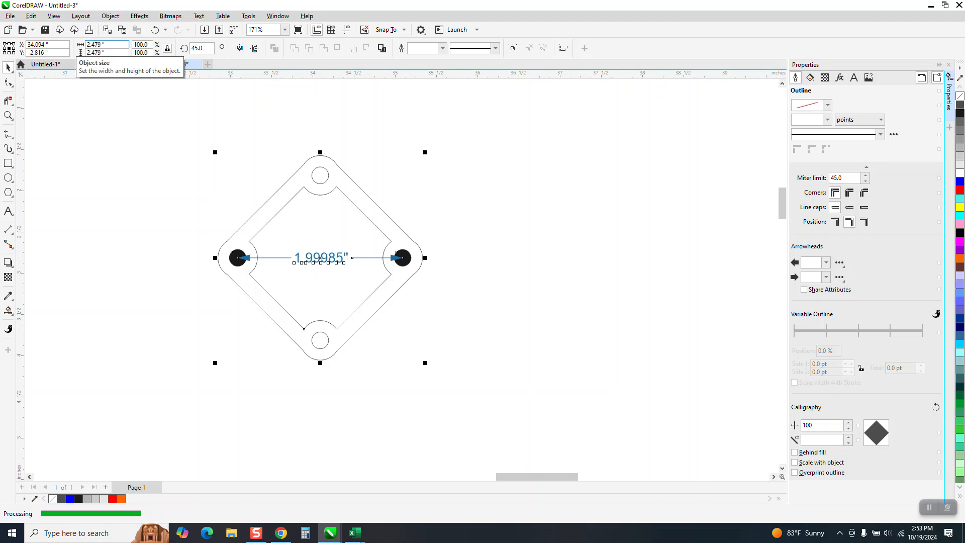
Scale the selected plate and dimension proportionally to 100.5% and clear the selection.
double_click(143, 46)
text(100.5)
key(Return)
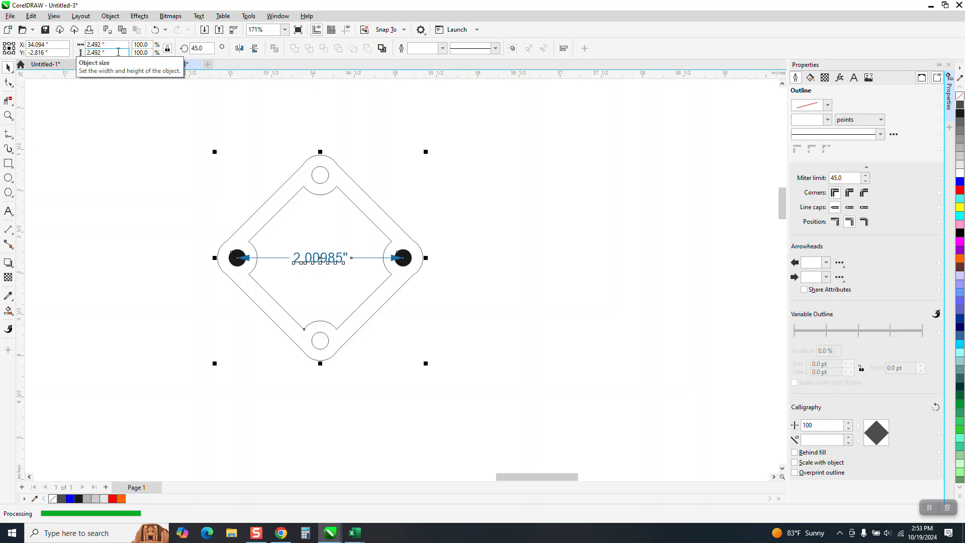
click(435, 227)
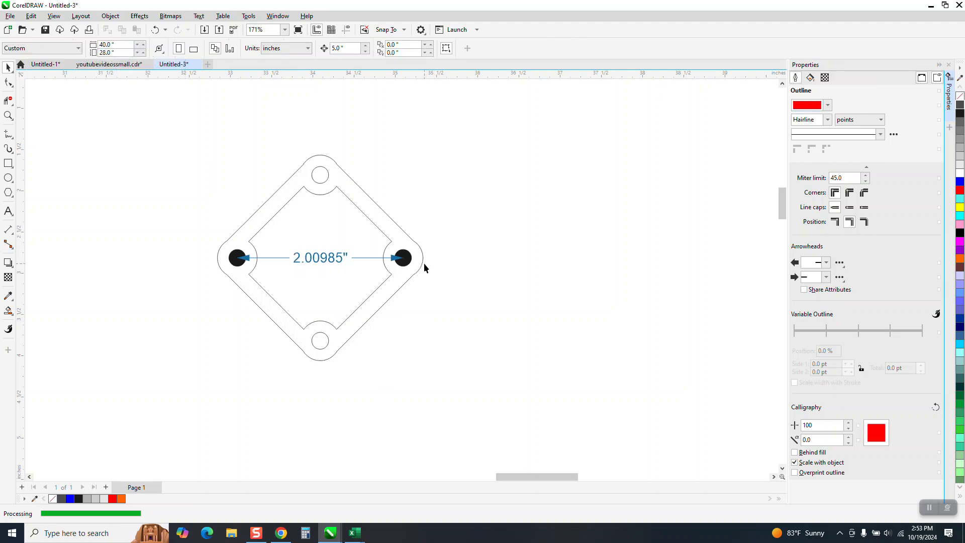
Delete the black fill circles from both side holes, together with their attached dimension.
click(408, 261)
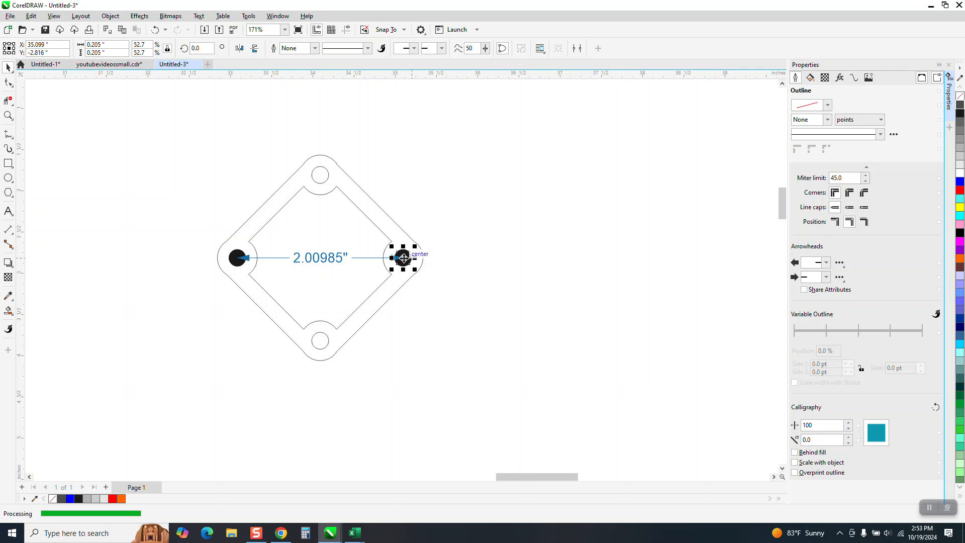
key(Delete)
click(233, 259)
key(Delete)
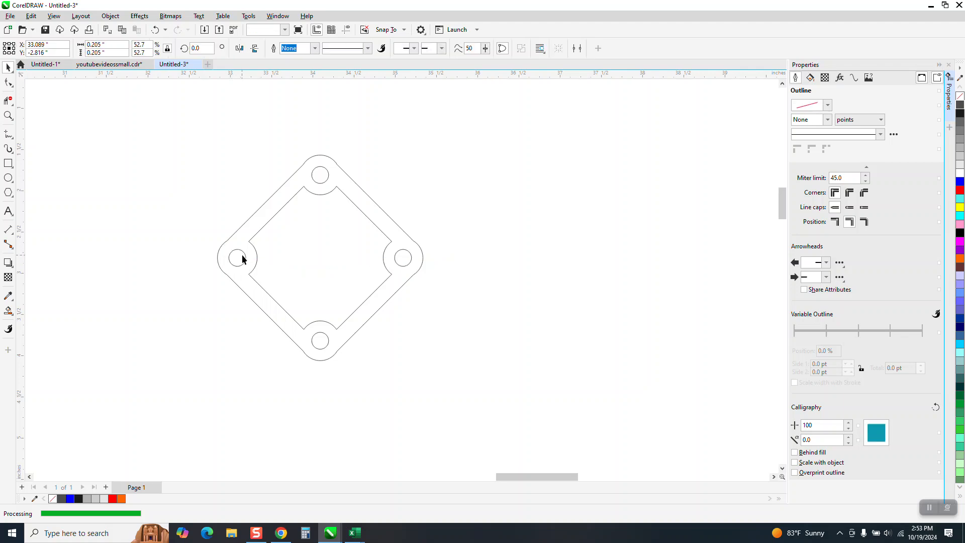
Move the diamond-shaped plate to just above the large red circle, across the page's upper edge.
scroll(312, 248, down, 4)
click(297, 245)
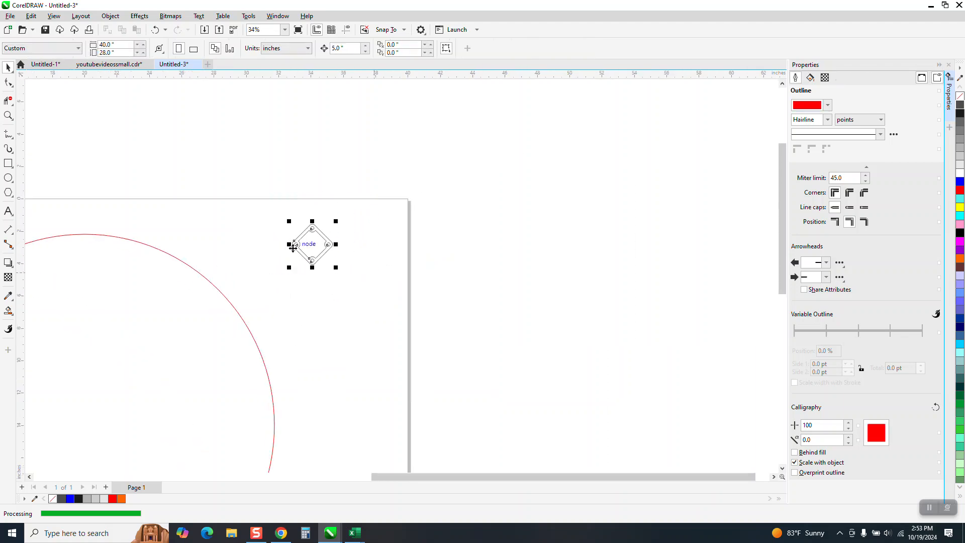
drag(318, 243, 121, 187)
drag(323, 242, 122, 200)
click(146, 249)
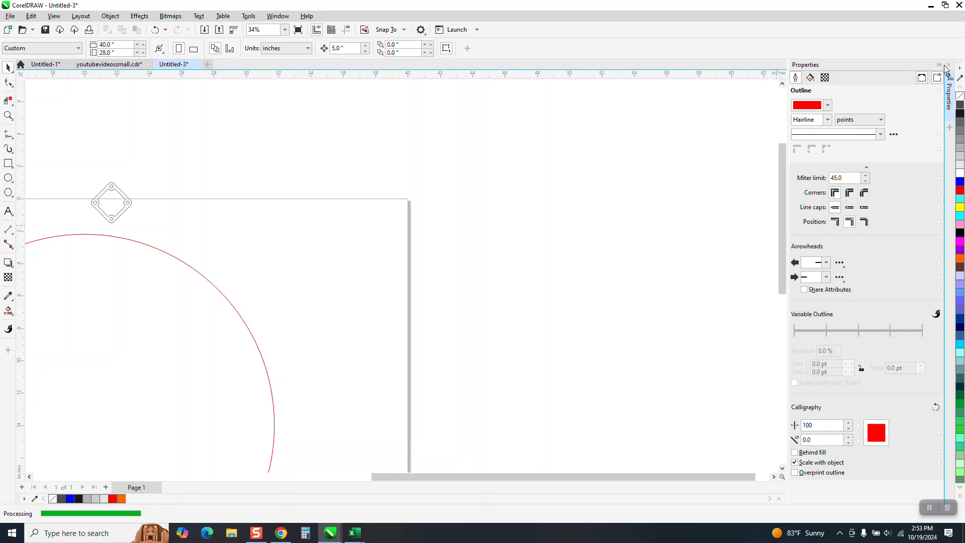
Bring up the Fit Objects to Path settings with the plate and the whole red circle in view.
scroll(355, 215, down, 2)
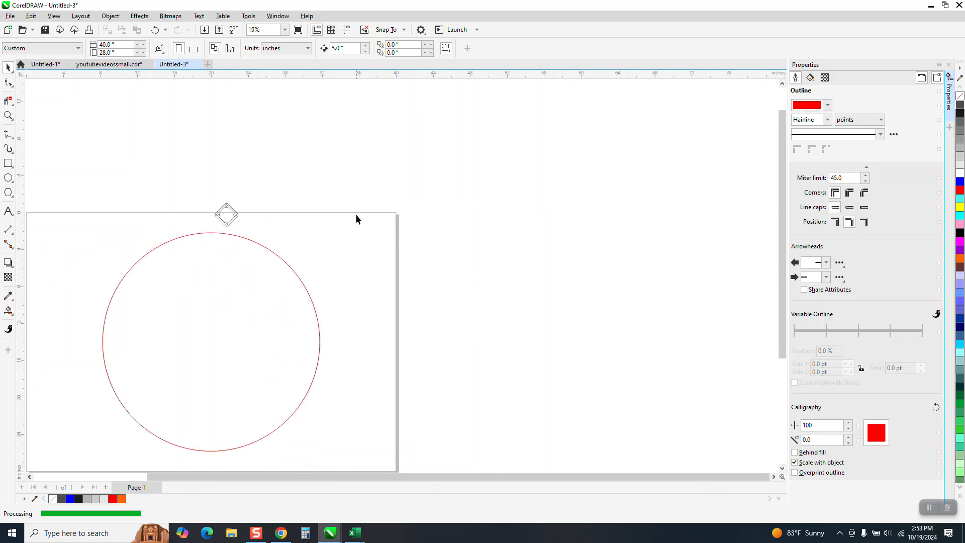
click(139, 17)
mouse_move(119, 20)
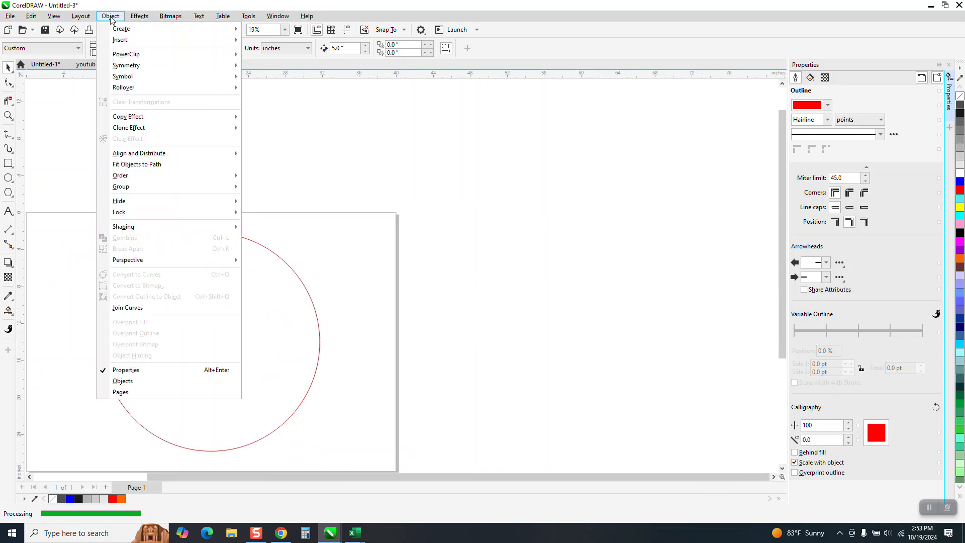
click(134, 165)
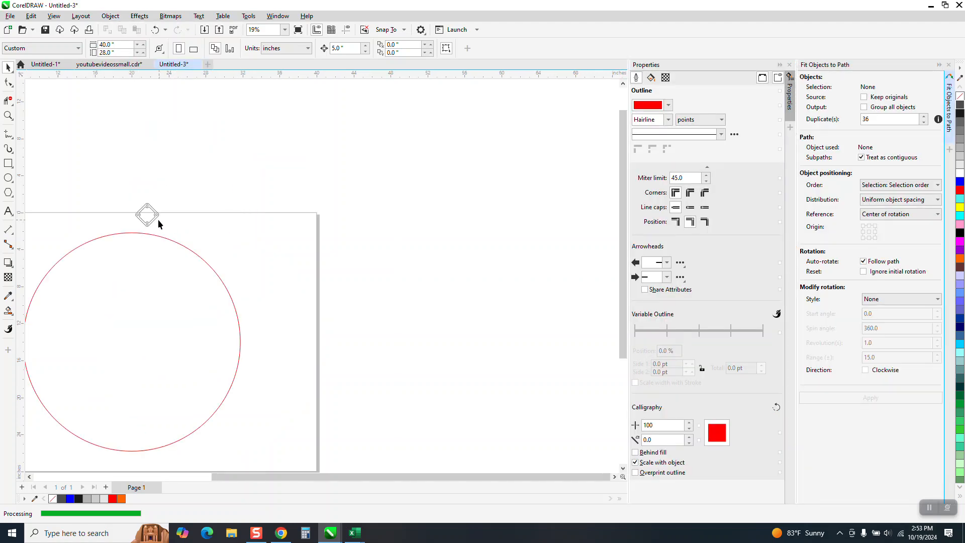
Select the diamond-shaped plate together with the large red circle for Fit Objects to Path.
click(156, 216)
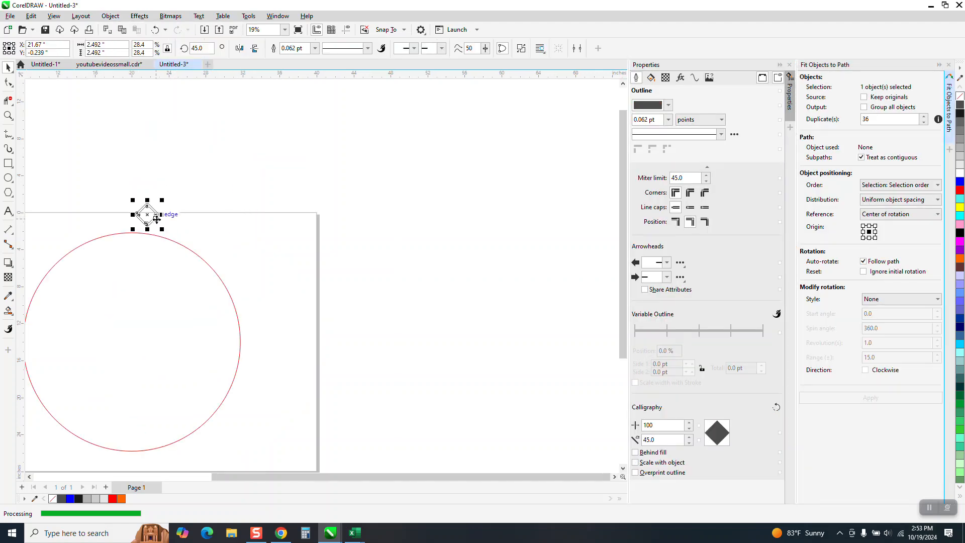
click(180, 245)
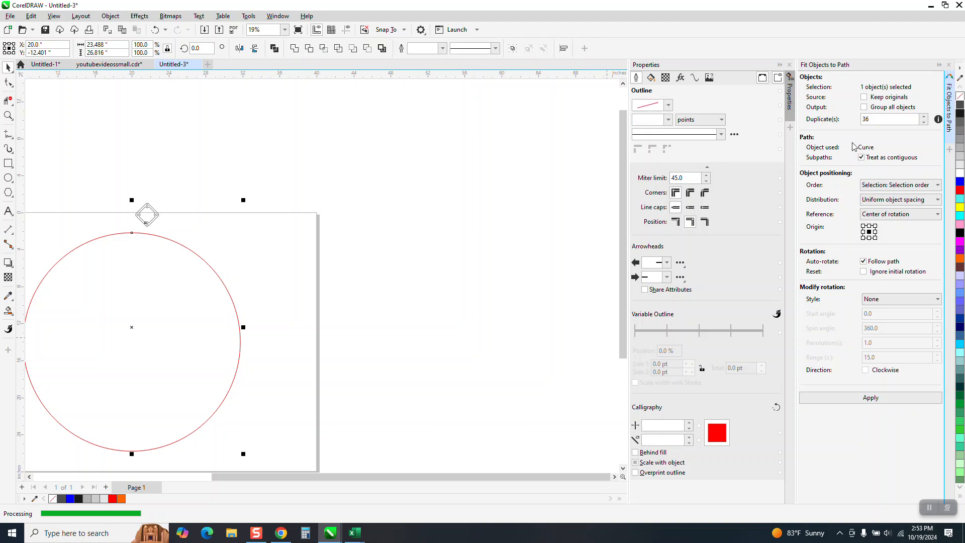
Calculate 74 divided by 2 in the Calculator, then distribute 36 duplicates of the plate uniformly along the red circle.
key(XF86Calculator)
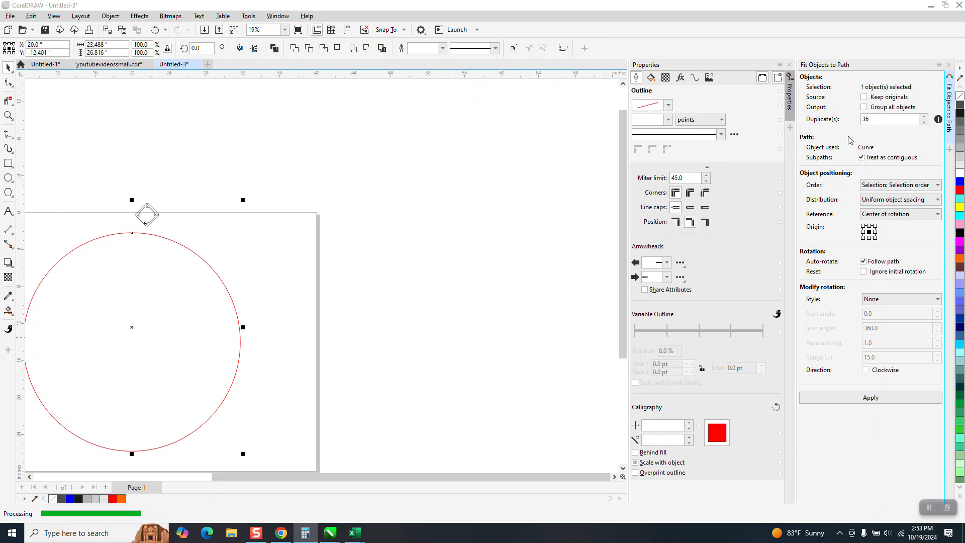
text(4)
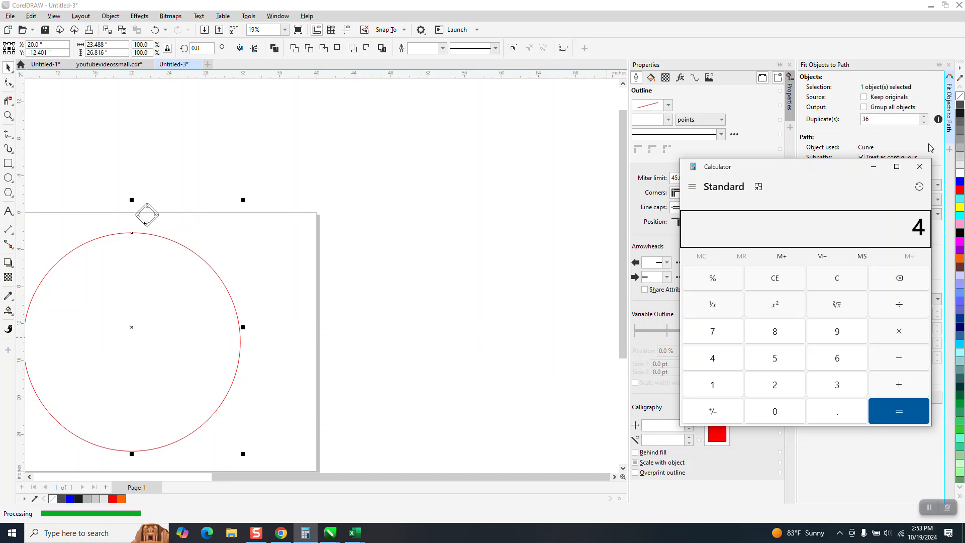
click(920, 167)
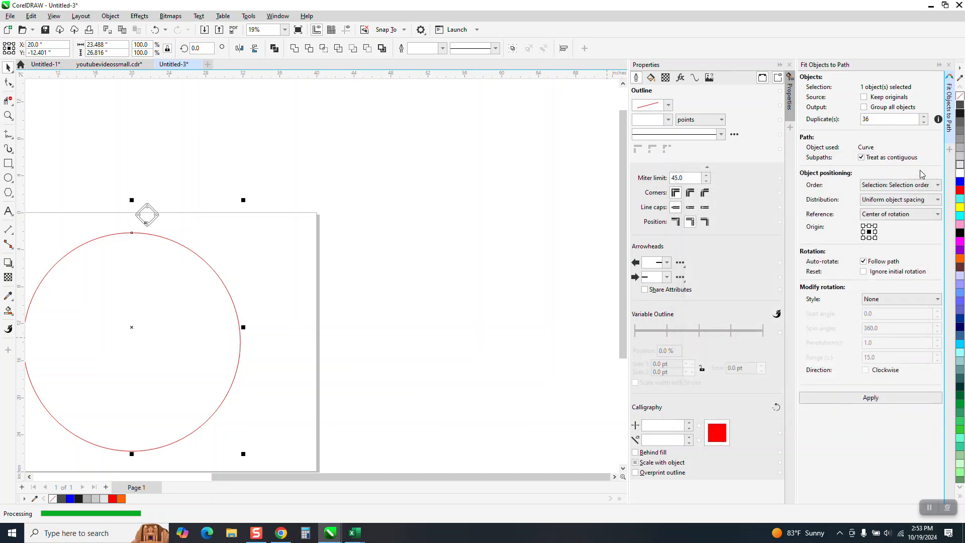
key(XF86Calculator)
text(4)
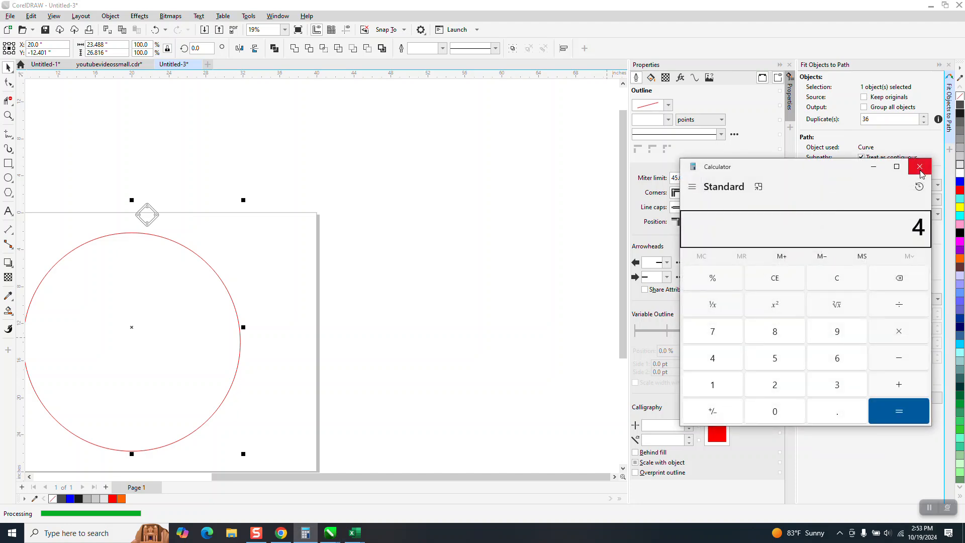
click(920, 171)
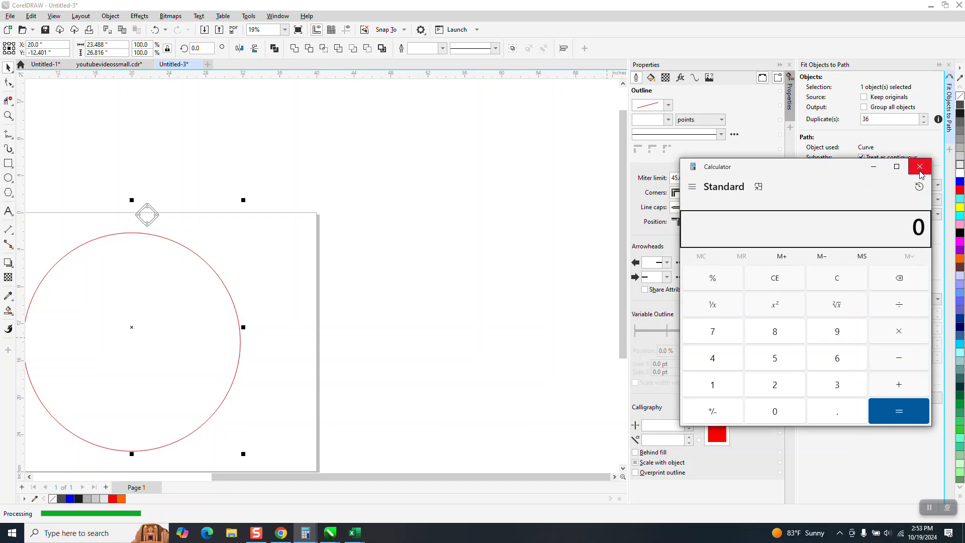
text(74/)
text(2)
key(Return)
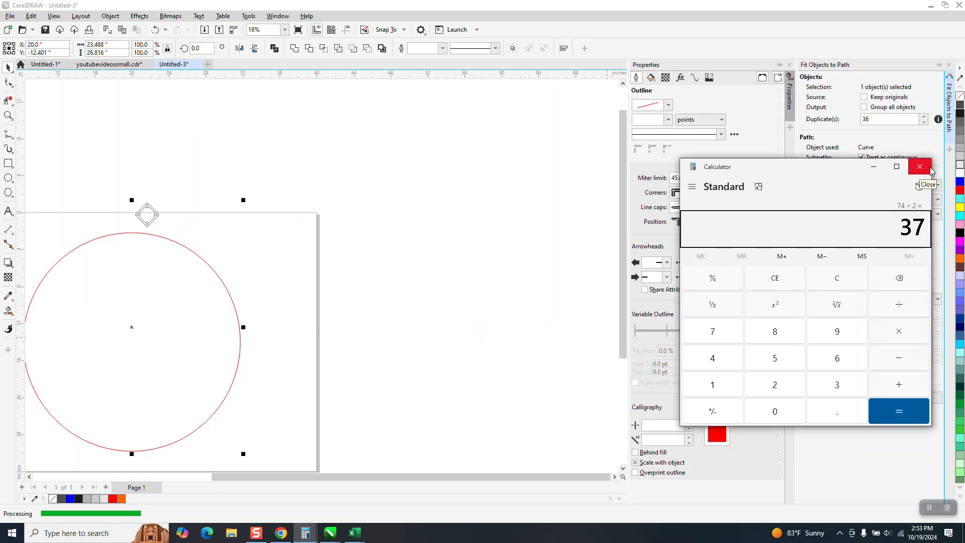
click(927, 169)
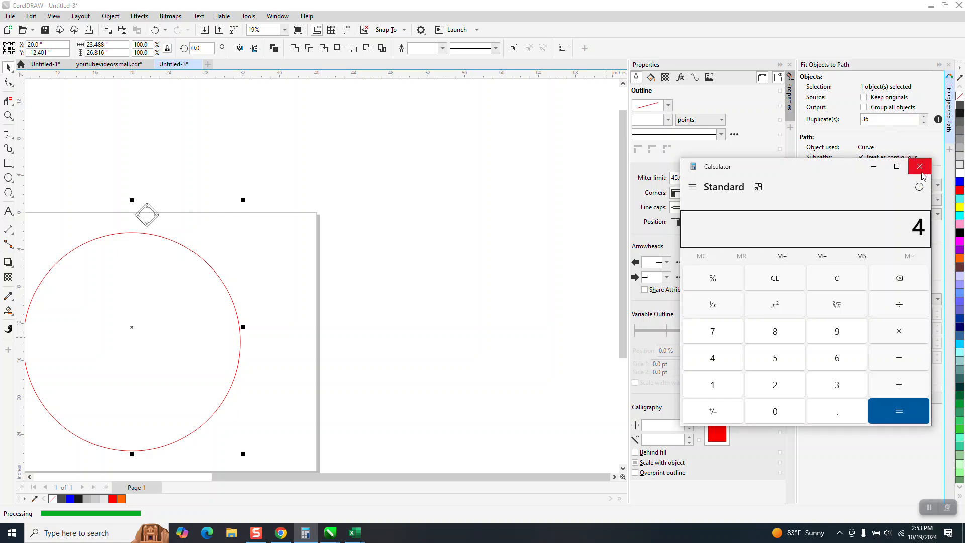
click(915, 171)
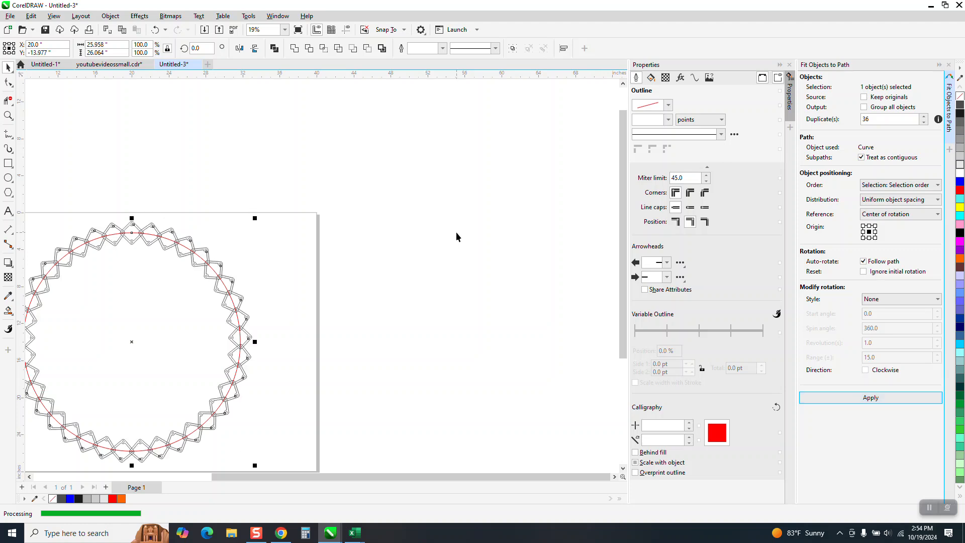
Inspect up close how neighbouring plates' holes line up near the top of the red circle, and undo the distribution.
click(8, 115)
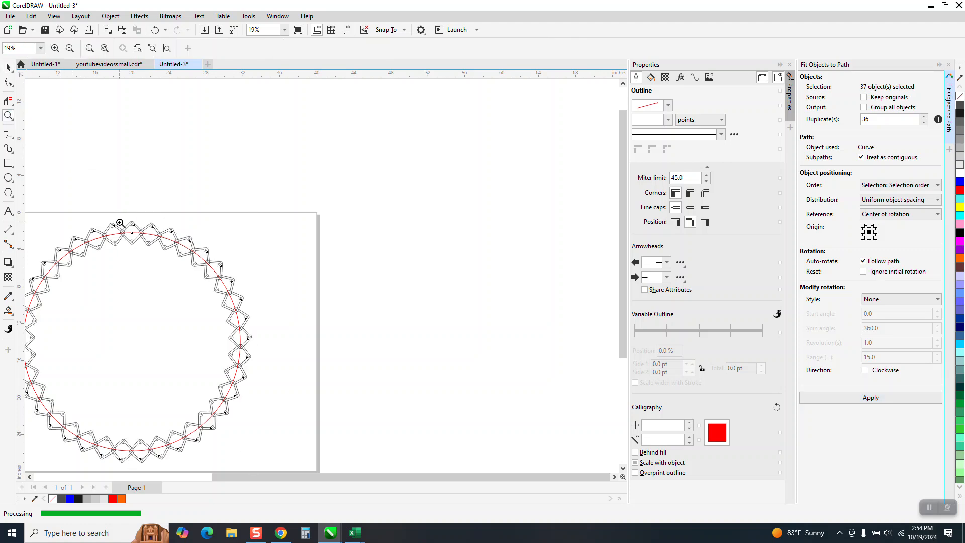
drag(121, 224, 125, 241)
drag(277, 231, 424, 317)
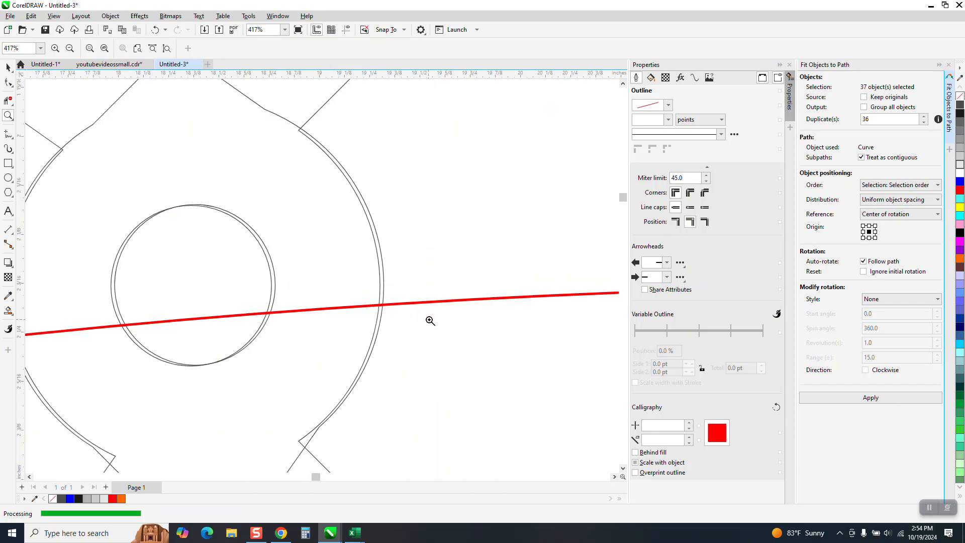
scroll(431, 319, down, 2)
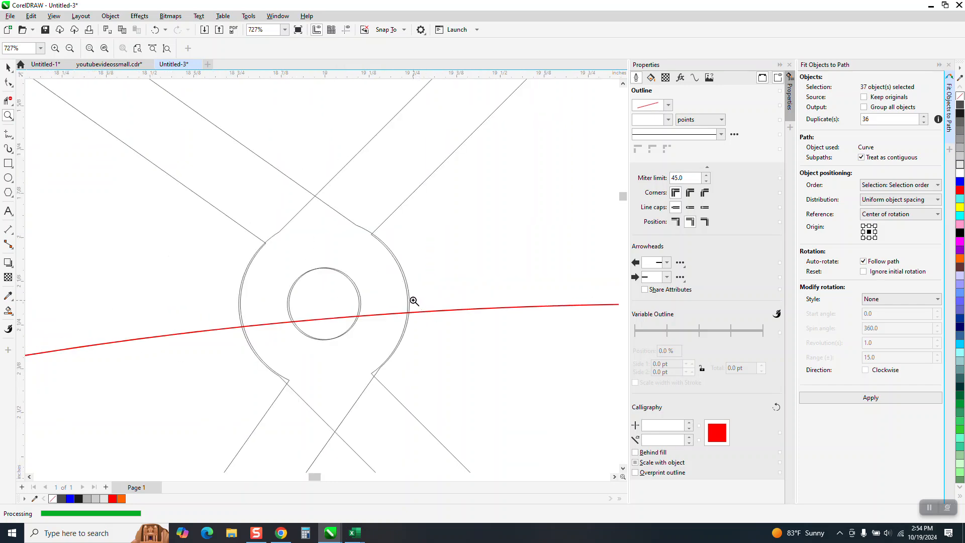
scroll(414, 302, down, 3)
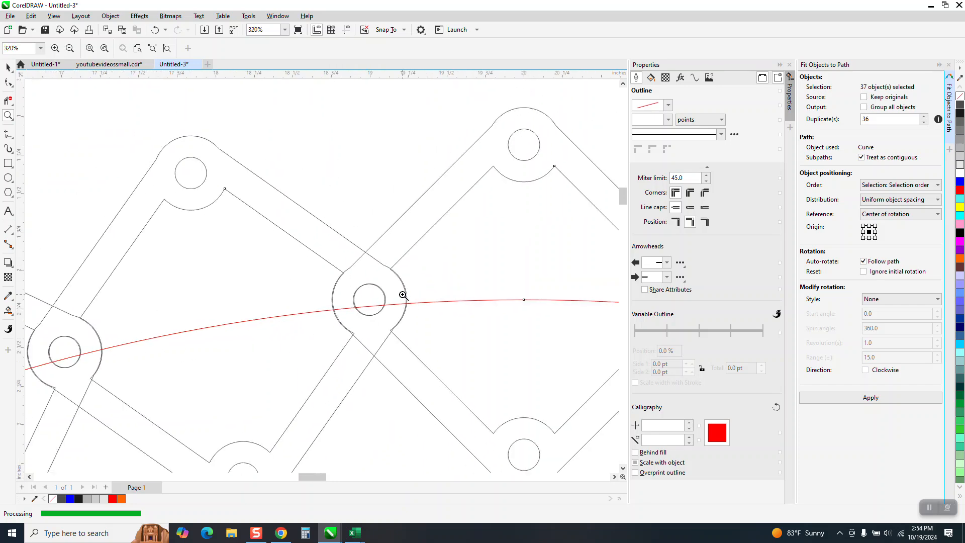
click(156, 32)
scroll(291, 300, down, 3)
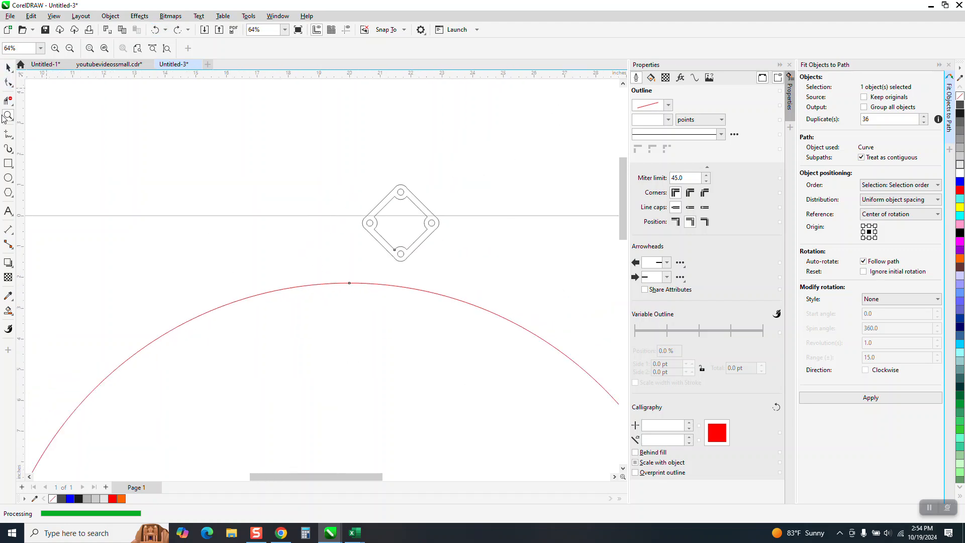
Fill both side holes of the diamond-shaped plate with black using Smart Fill without an outline.
drag(323, 173, 504, 284)
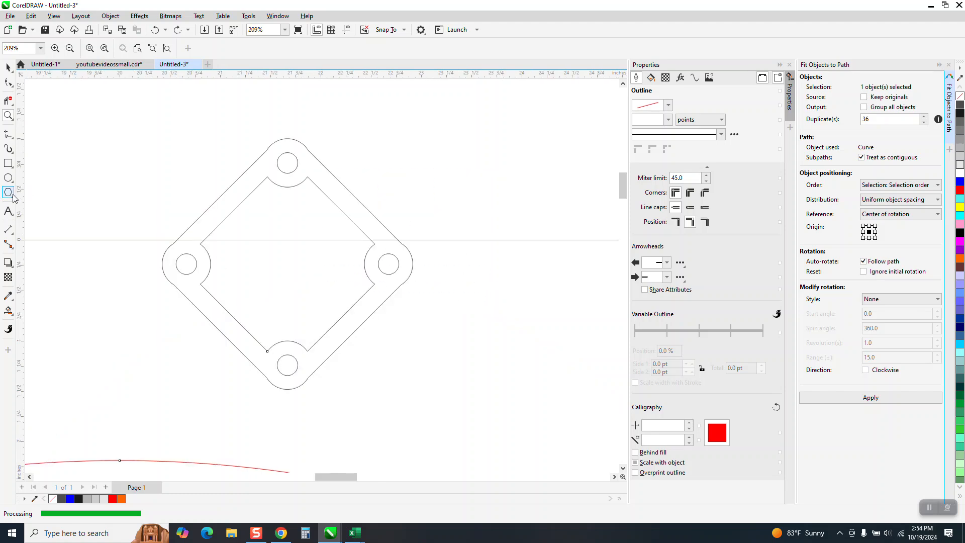
click(9, 313)
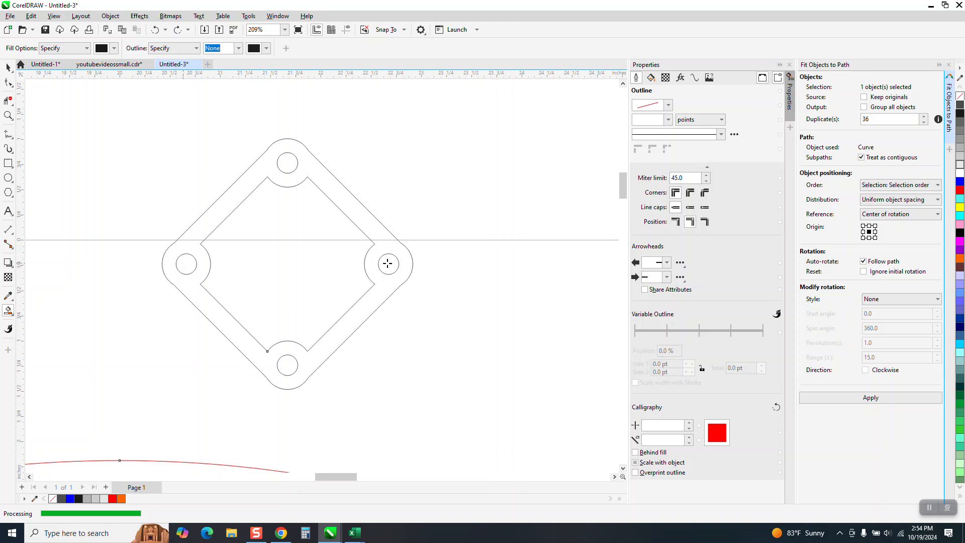
click(185, 264)
click(388, 264)
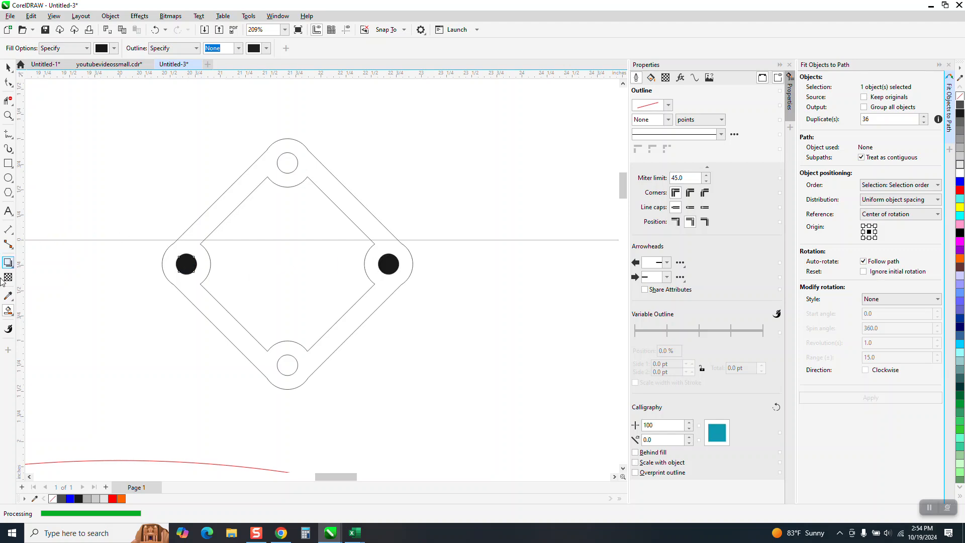
Dimension the horizontal distance between the centres of the two black-filled side holes, with the dimension line running straight between them.
click(13, 233)
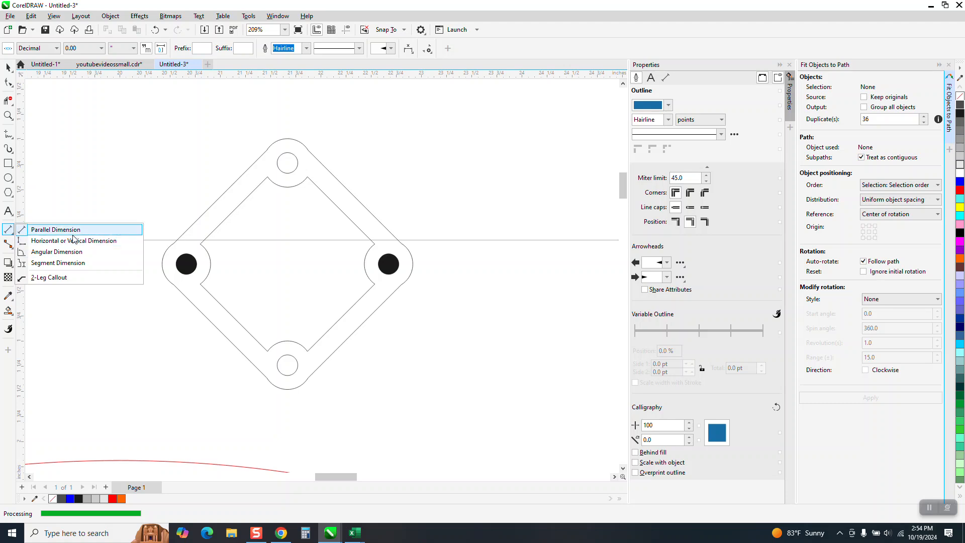
click(76, 241)
drag(187, 264, 387, 265)
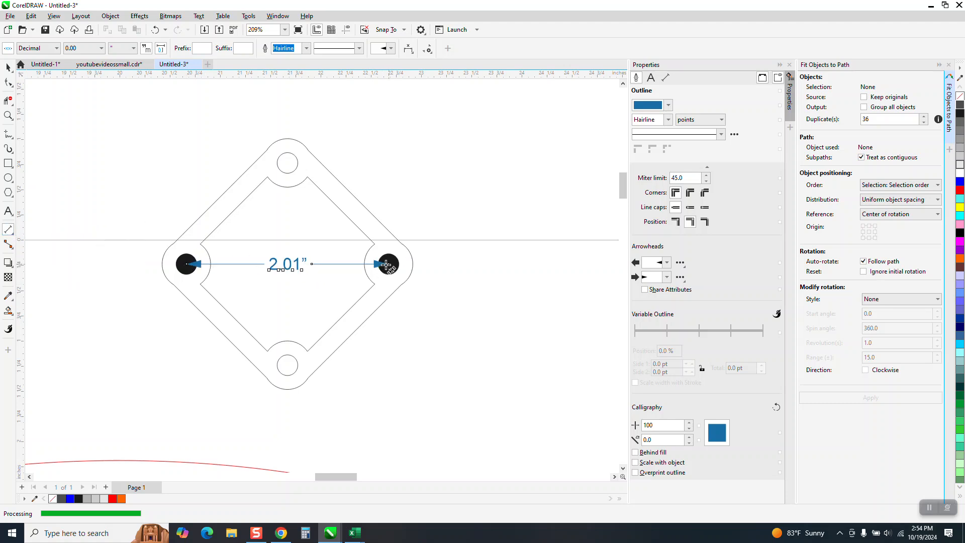
click(387, 265)
click(4, 66)
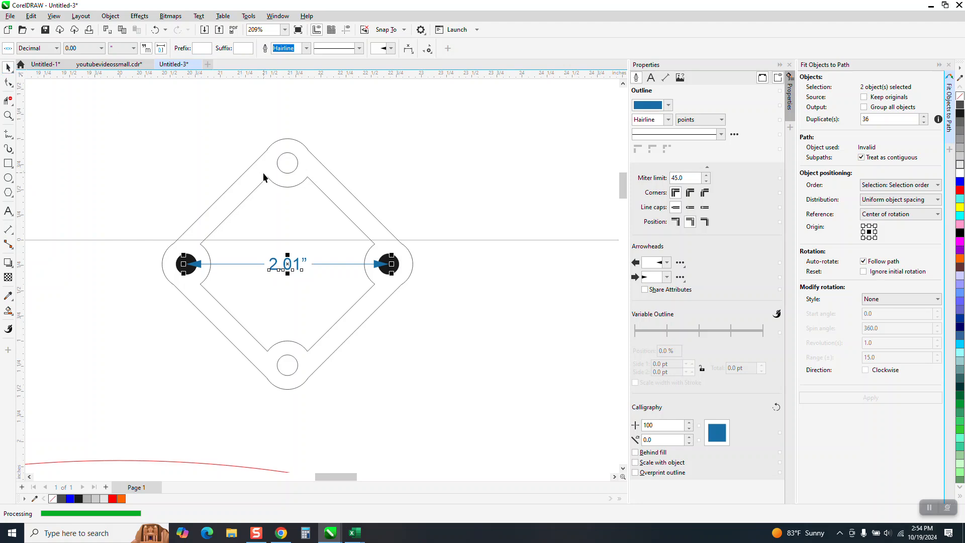
Delete the dimension running between the plate's two side holes.
mouse_move(102, 114)
mouse_down()
mouse_move(182, 255)
mouse_move(488, 405)
mouse_up()
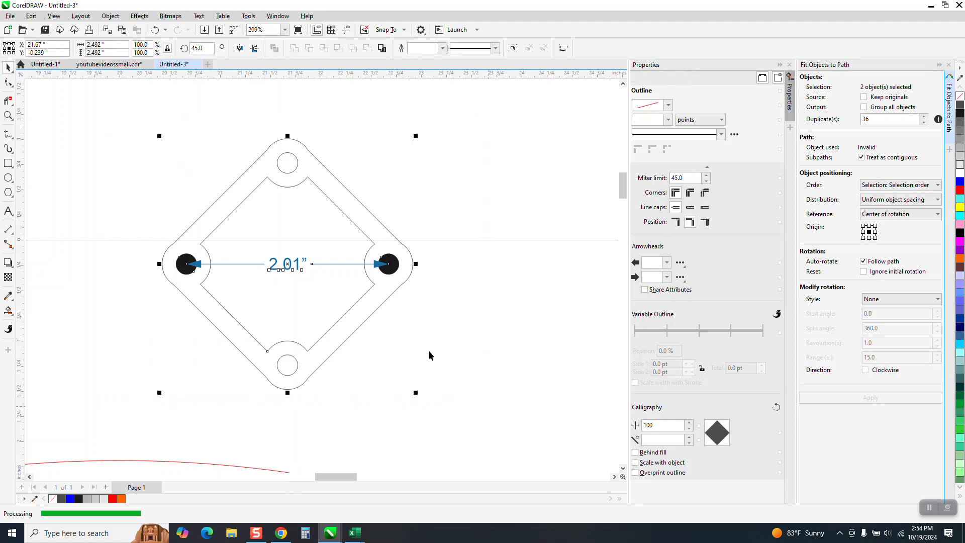
click(215, 148)
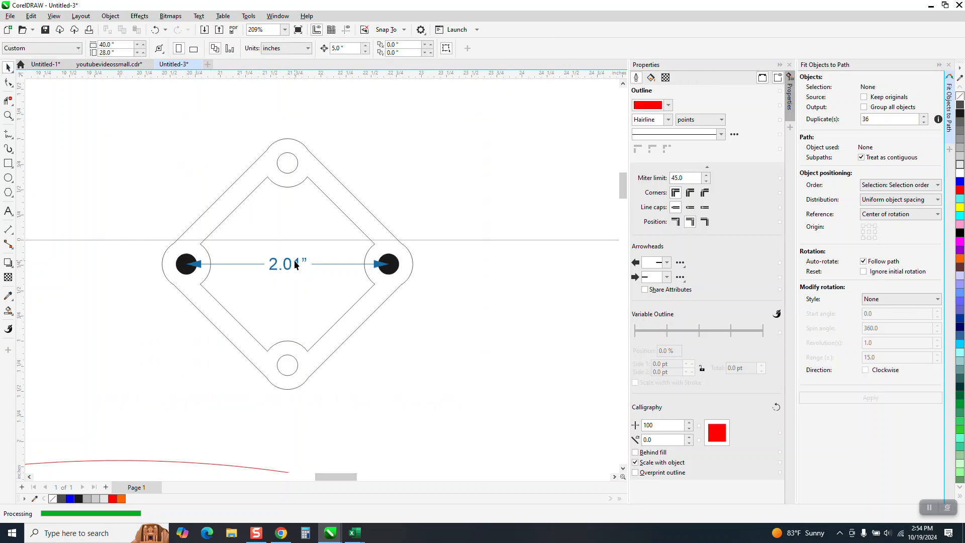
click(294, 260)
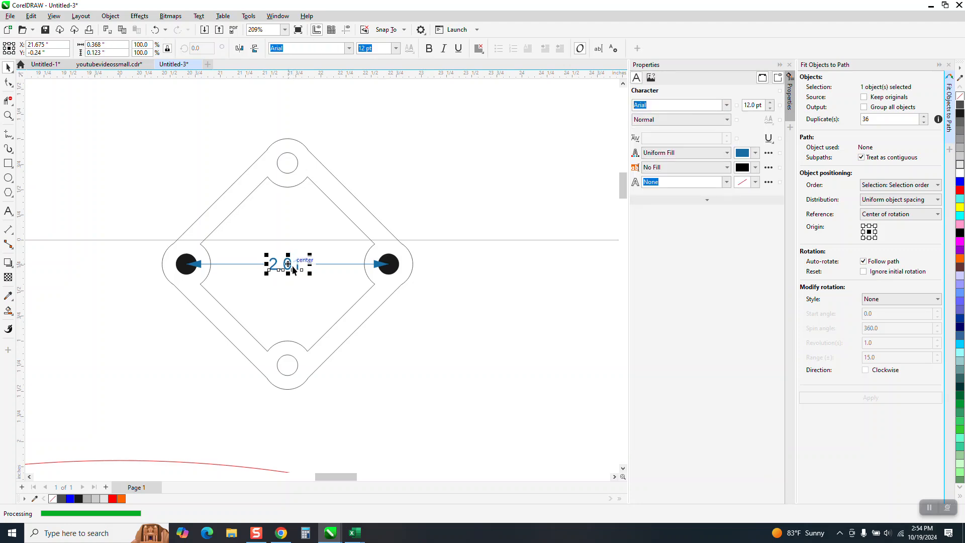
key(Delete)
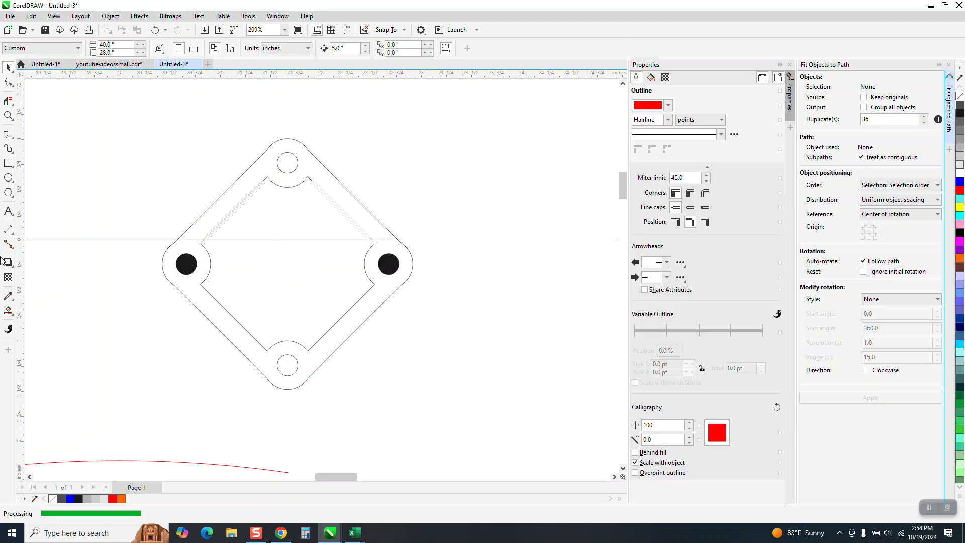
Add a parallel dimension between the centres of both side holes, place it above the plate, and set its precision to 0.000.
click(8, 230)
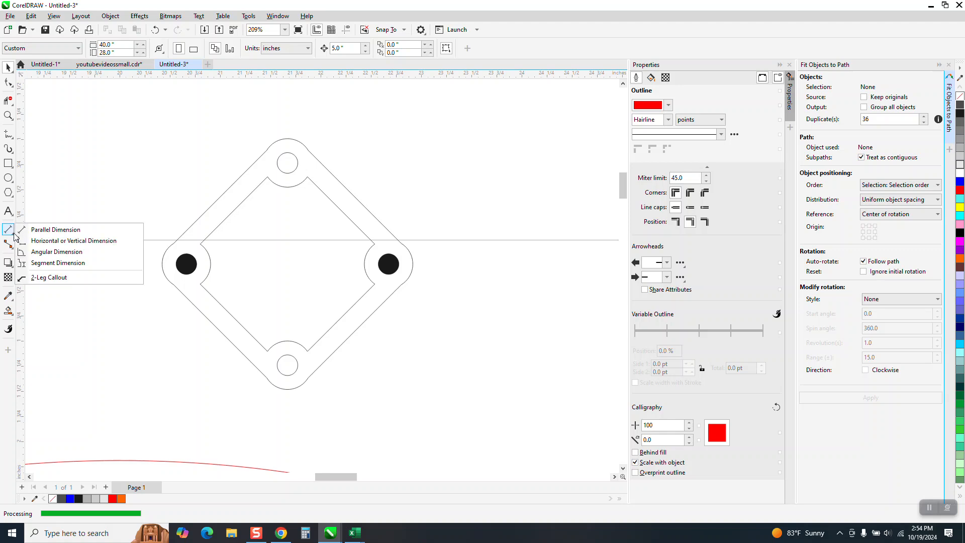
click(50, 227)
drag(187, 264, 388, 264)
click(130, 142)
click(101, 48)
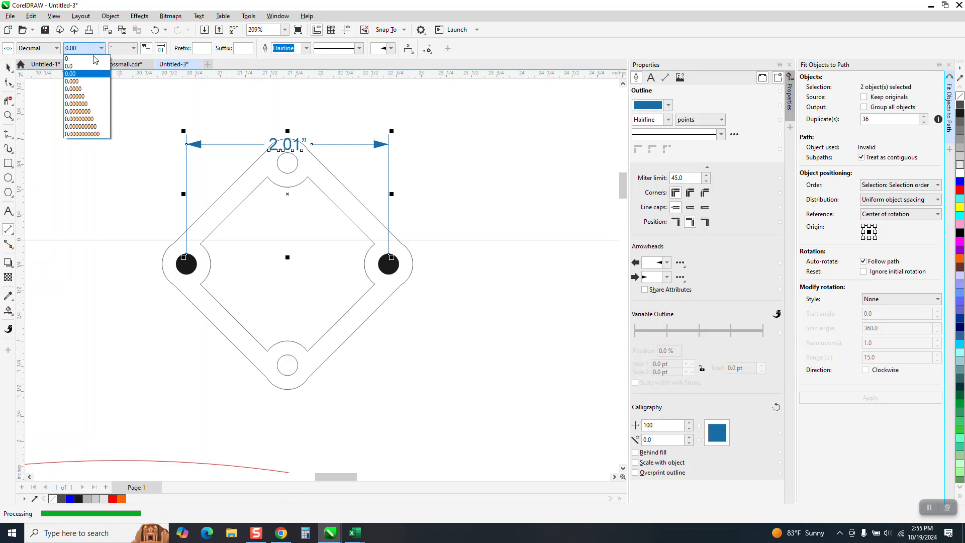
click(79, 81)
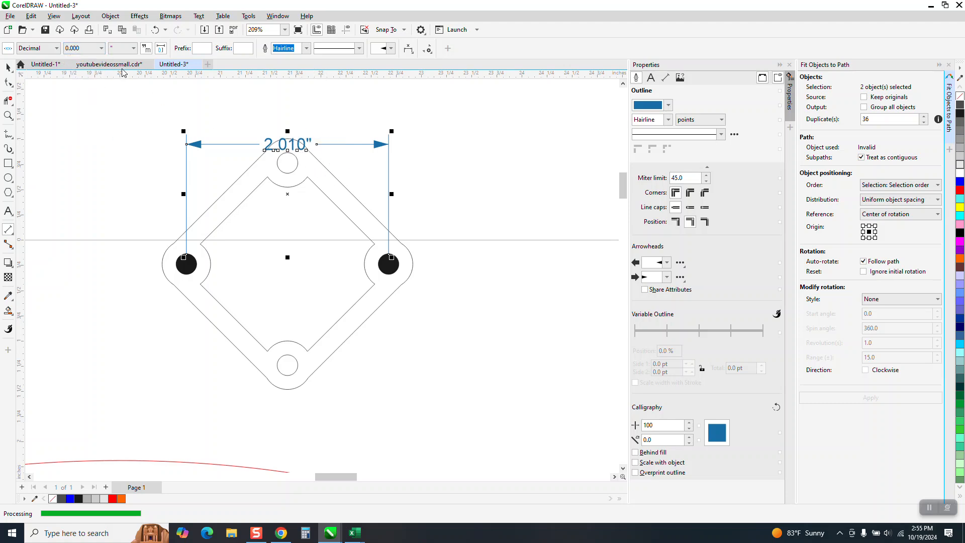
Select the plate with its black hole fills and dimension, and scale them down proportionally to a width of 2.489 inches.
click(9, 68)
drag(105, 93, 176, 211)
drag(439, 419, 441, 420)
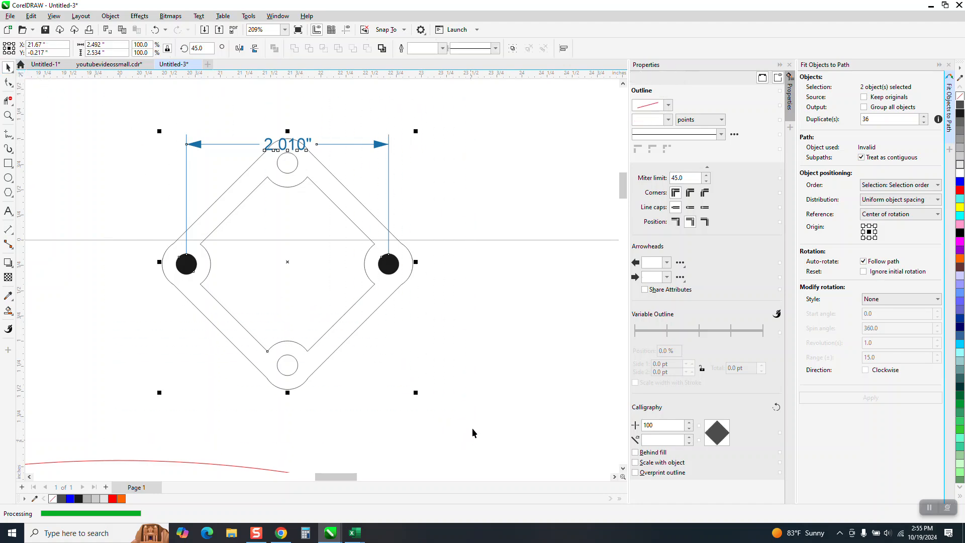
double_click(149, 45)
text(9)
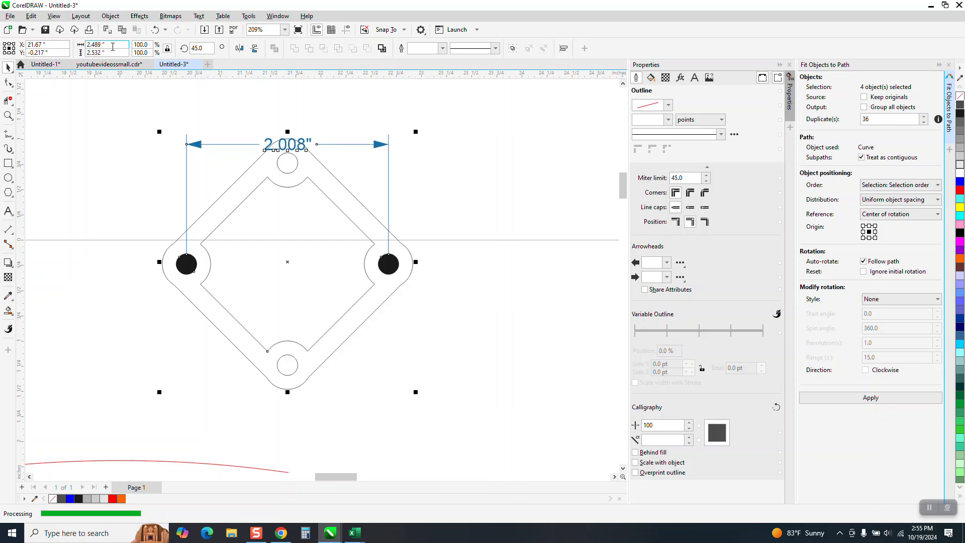
Scale the selected plate, hole fills and dimension proportionally to 99.9%, and again to 99.8%.
drag(149, 46, 107, 48)
text(99.)
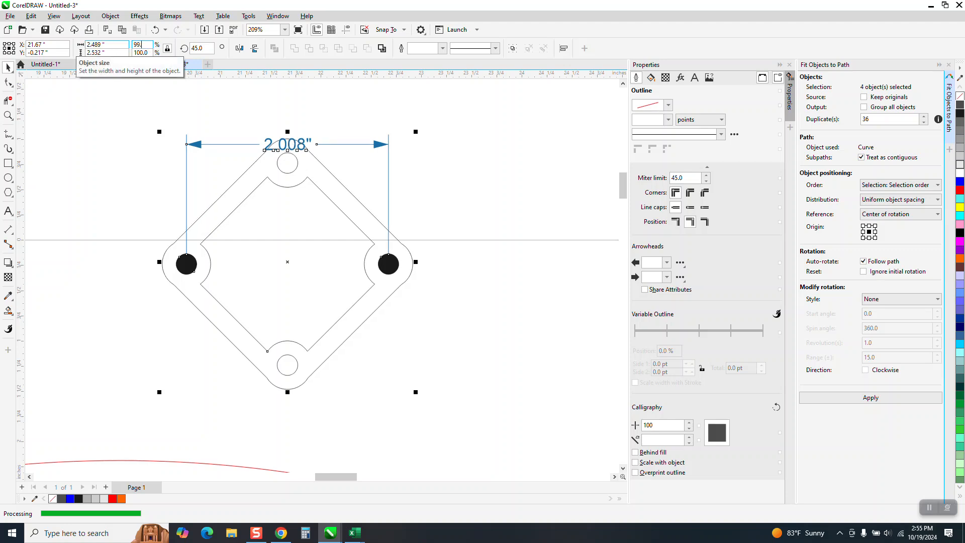
text(9)
key(Return)
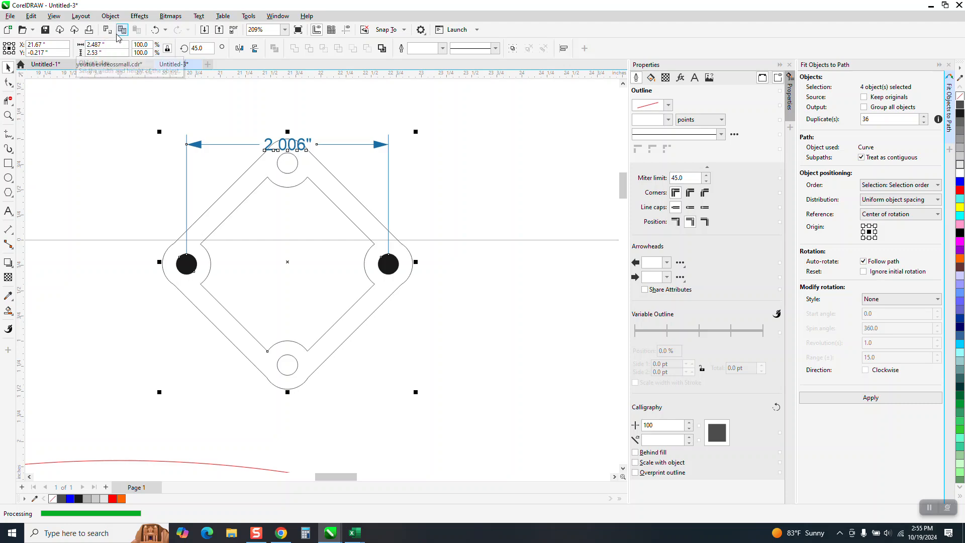
drag(151, 45, 84, 42)
text(99.)
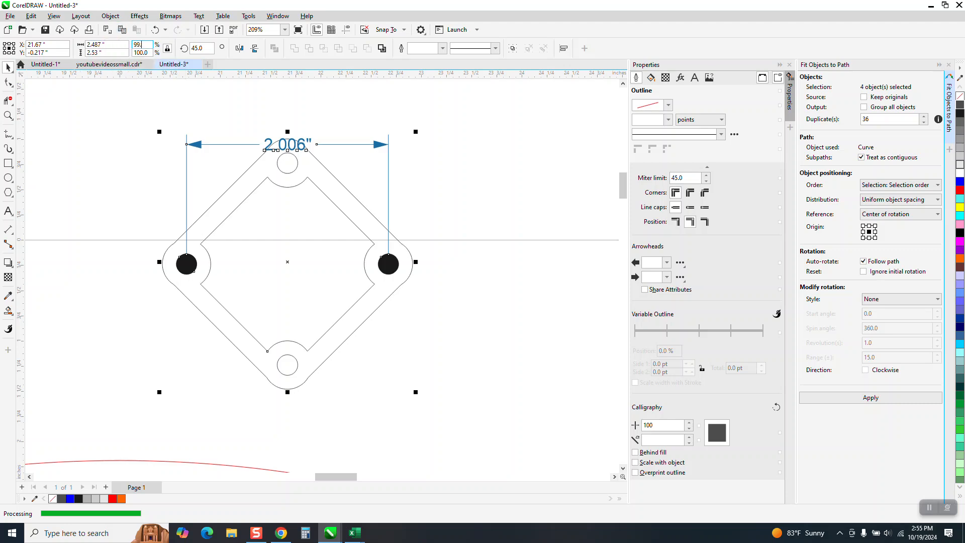
text(8)
key(Return)
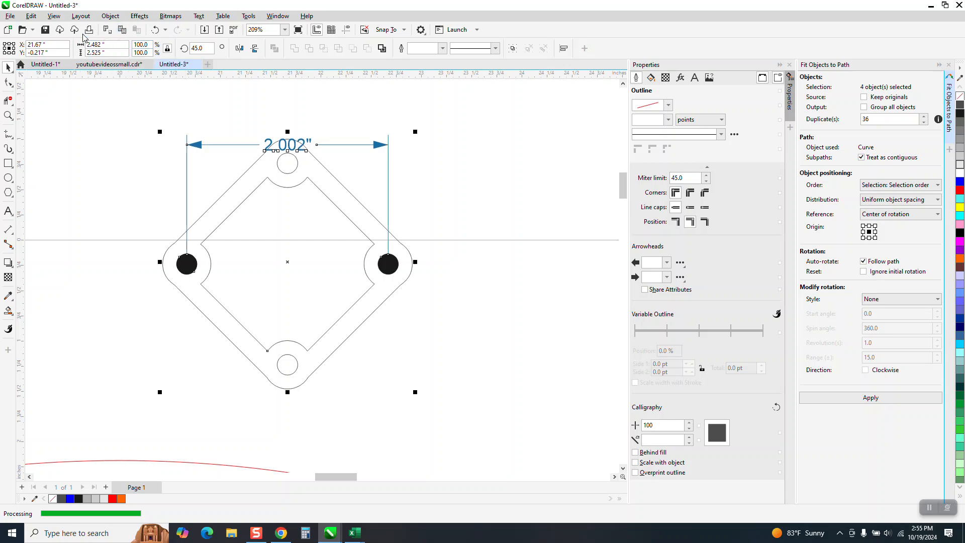
Scale the selected plate, hole fills and dimension proportionally to 99.9% once more.
drag(152, 44, 86, 56)
text(99.9)
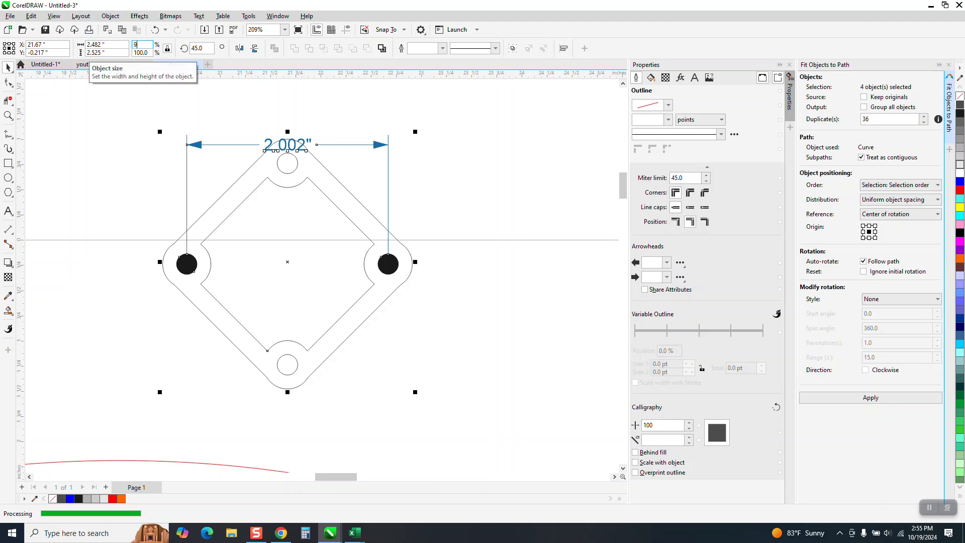
key(Return)
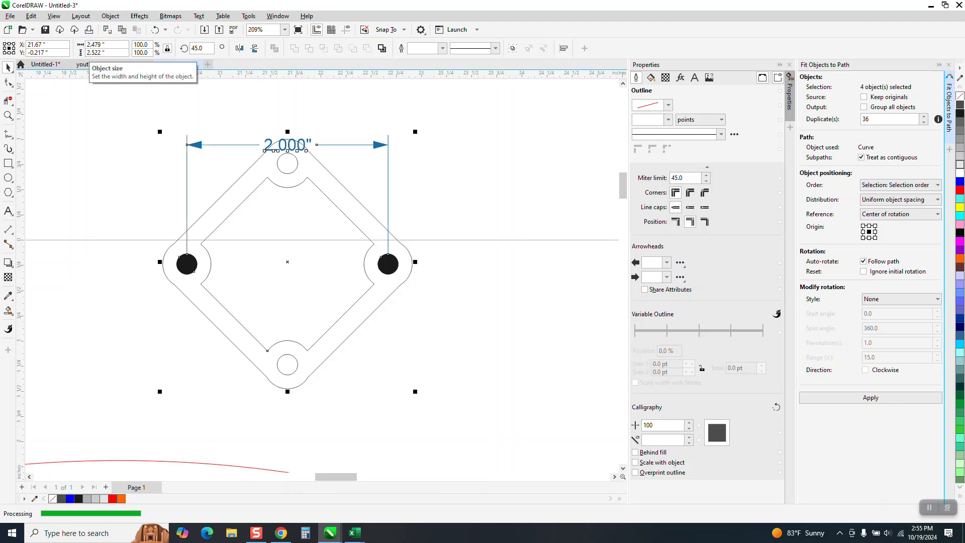
Delete the black fills from the plate's two side holes, along with the dimension between them.
click(392, 262)
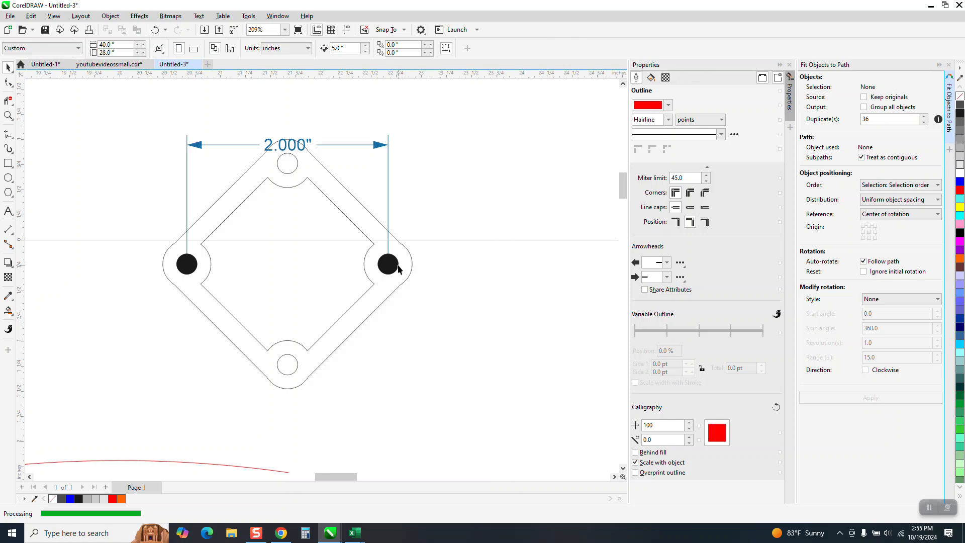
key(Delete)
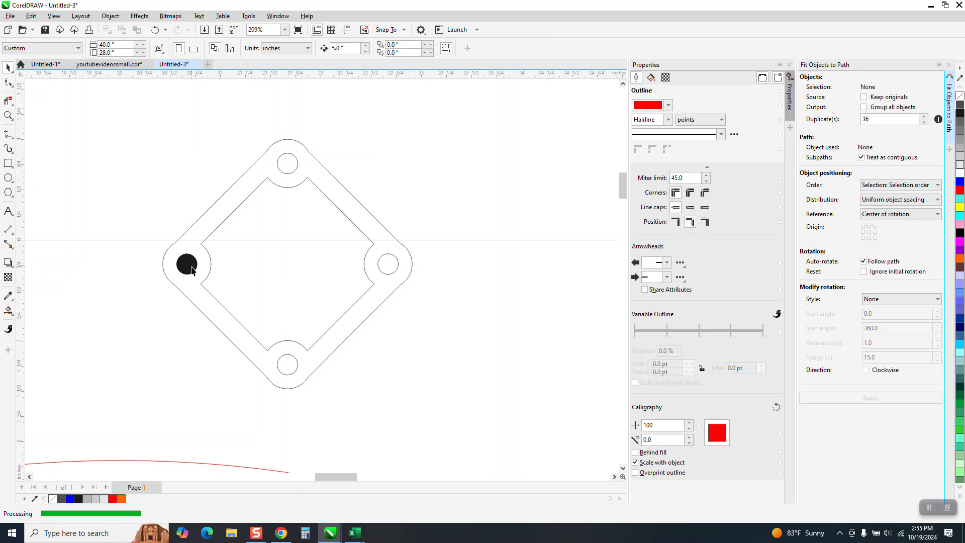
scroll(248, 266, down, 2)
click(235, 266)
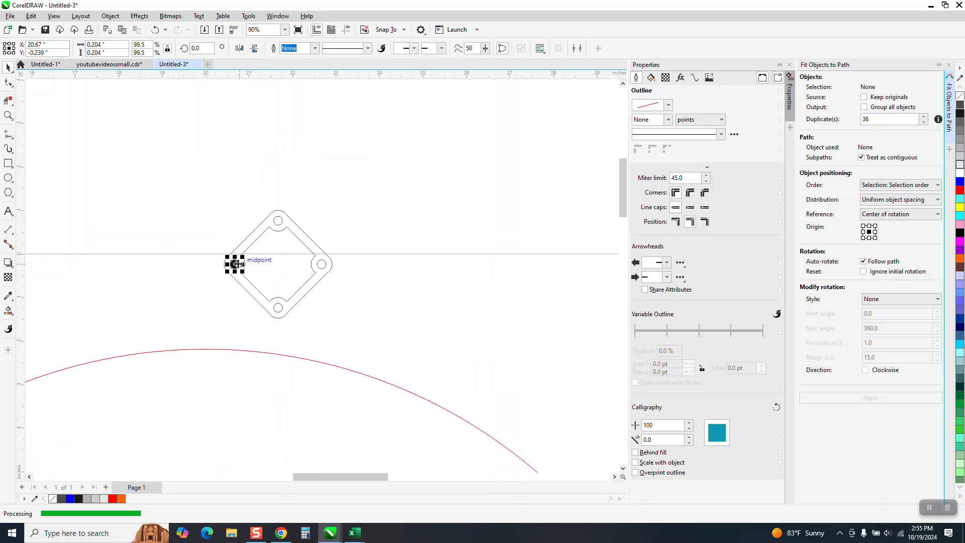
key(Delete)
Distribute 36 duplicates of the plate around the red circle with Fit Objects to Path.
scroll(302, 236, down, 2)
click(306, 242)
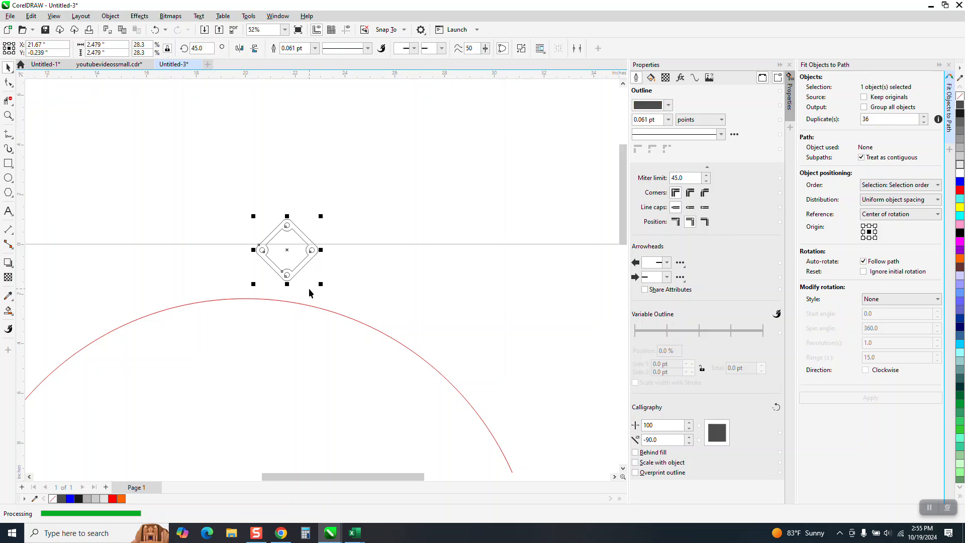
click(314, 308)
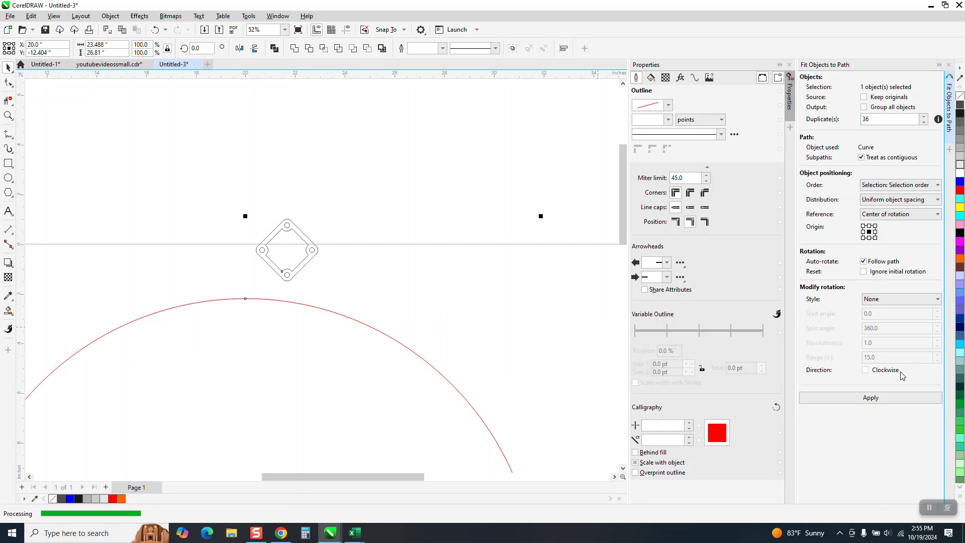
click(880, 400)
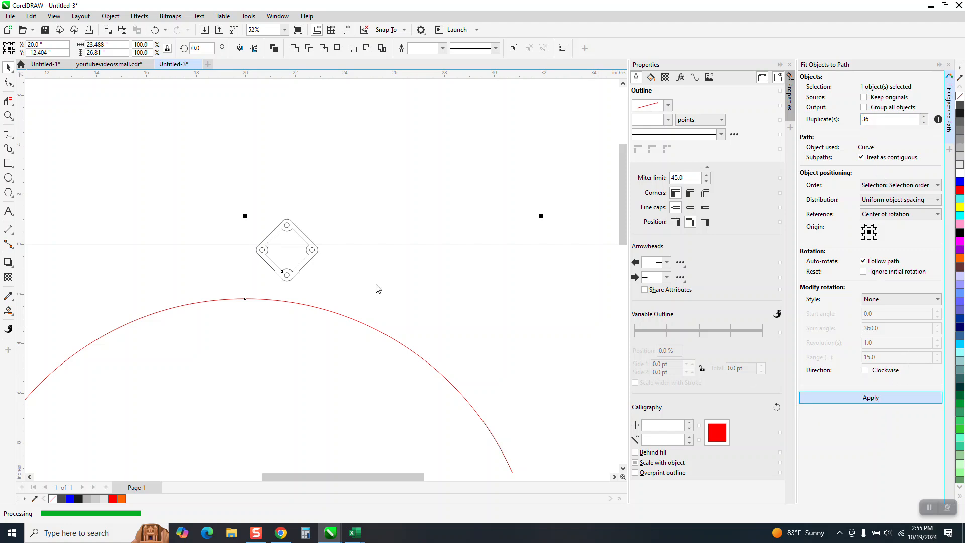
Examine up close how the holes of neighbouring plates line up along the red circle.
click(7, 116)
drag(250, 284, 369, 329)
drag(362, 252, 530, 360)
scroll(413, 247, down, 5)
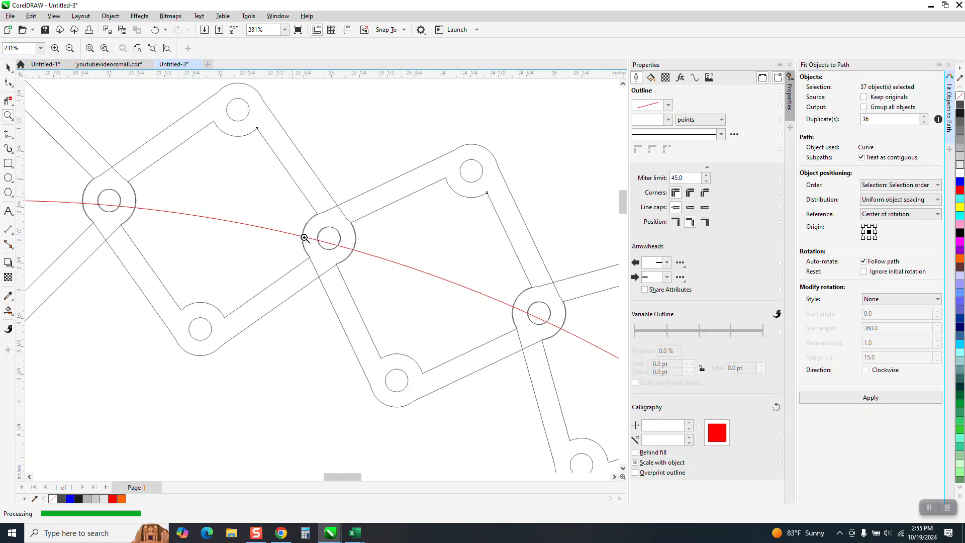
scroll(362, 251, up, 5)
scroll(412, 305, down, 3)
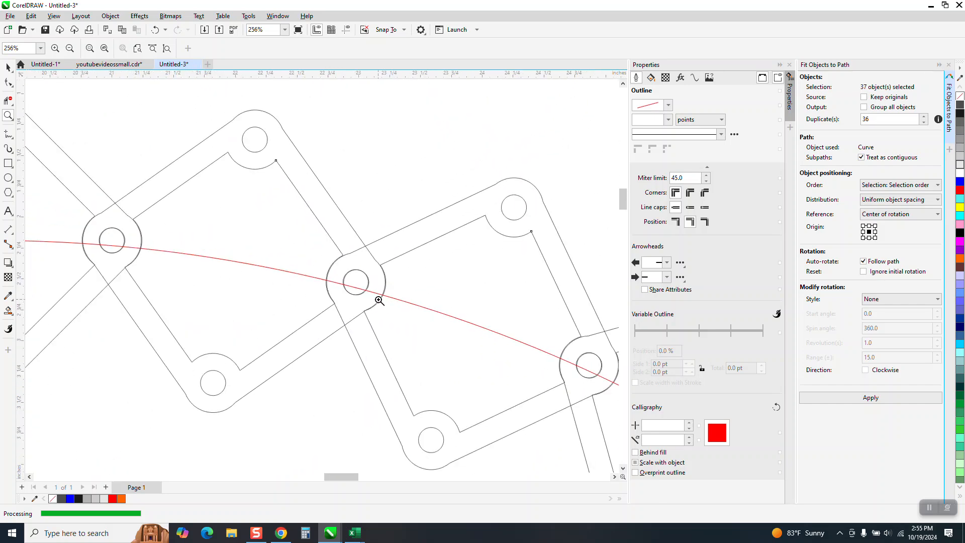
scroll(379, 300, down, 1)
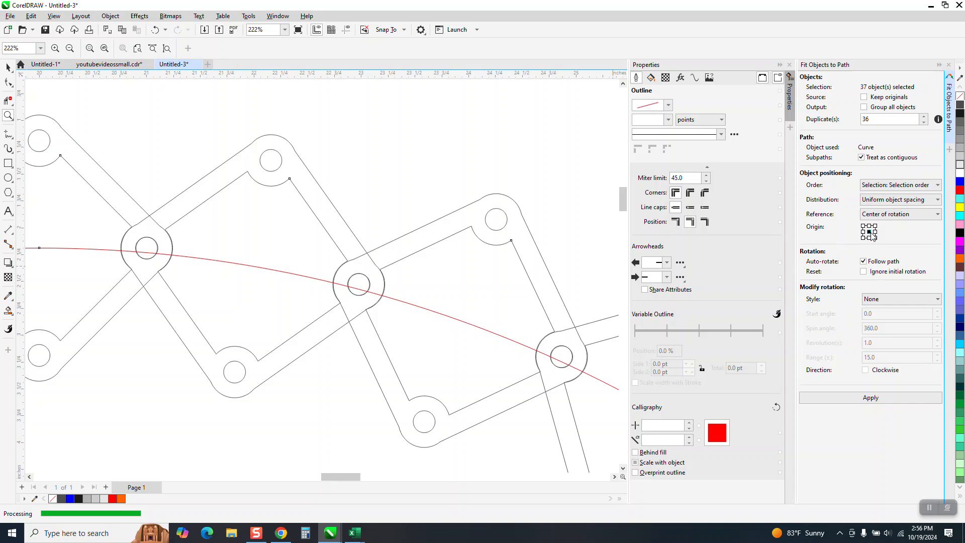
scroll(362, 244, down, 2)
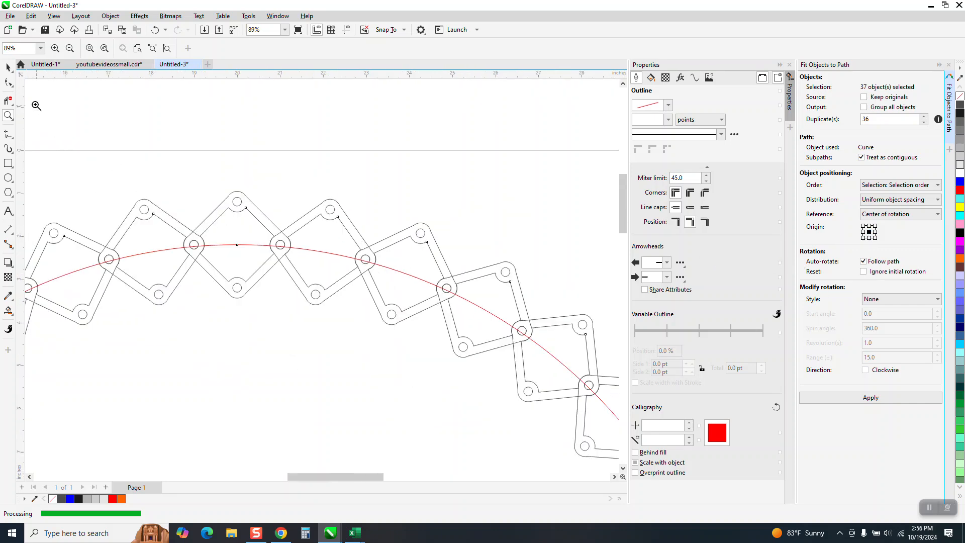
Move the red circle out of the ring past the page's right edge, and weld the 36 plates into one shape.
click(9, 71)
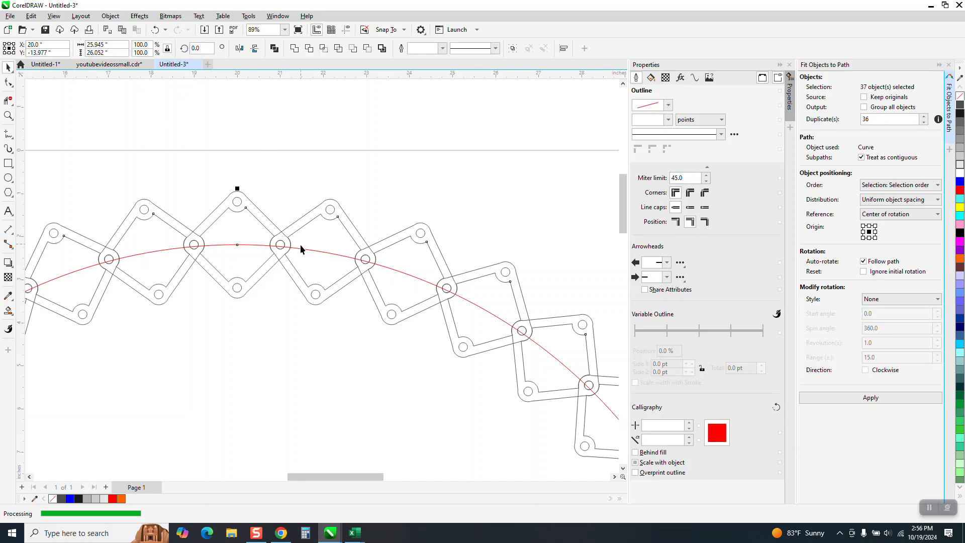
click(324, 248)
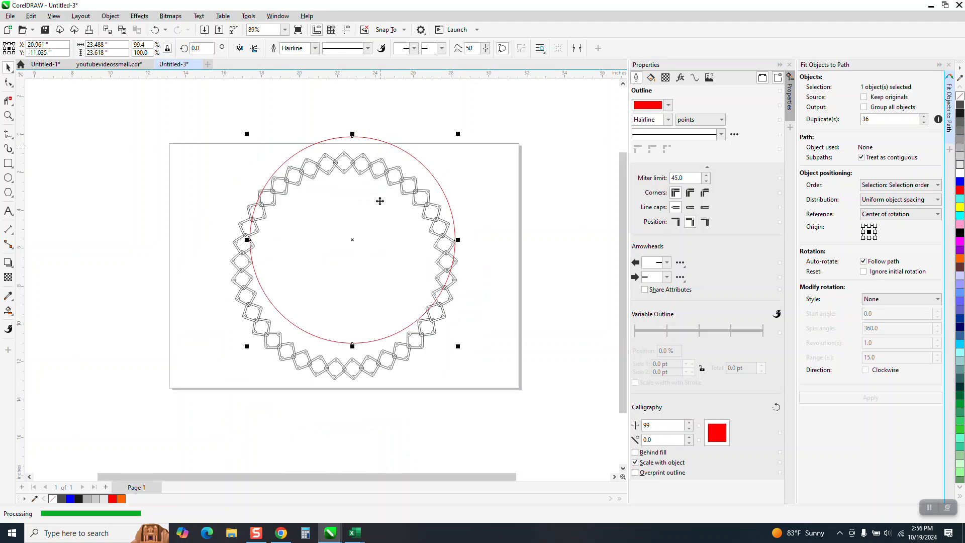
drag(353, 240, 576, 246)
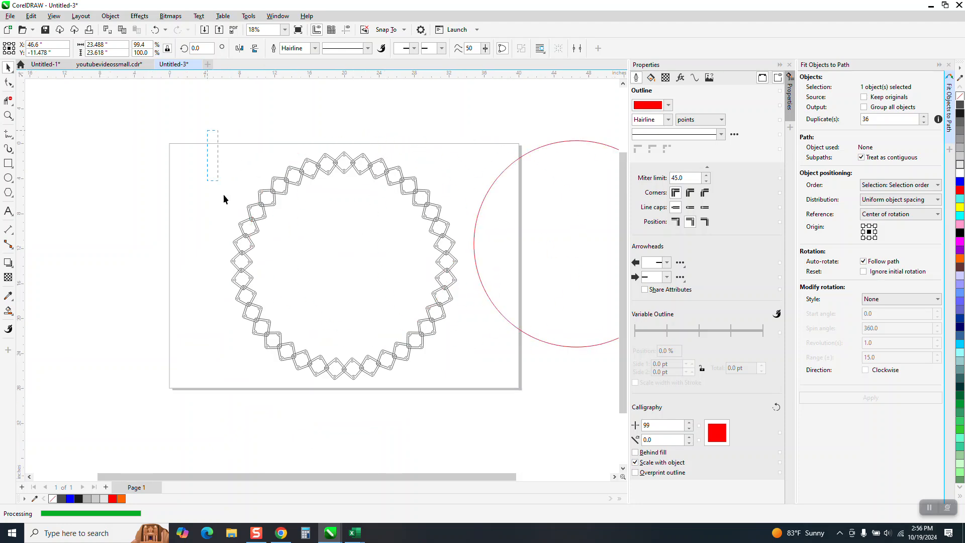
drag(455, 370, 483, 393)
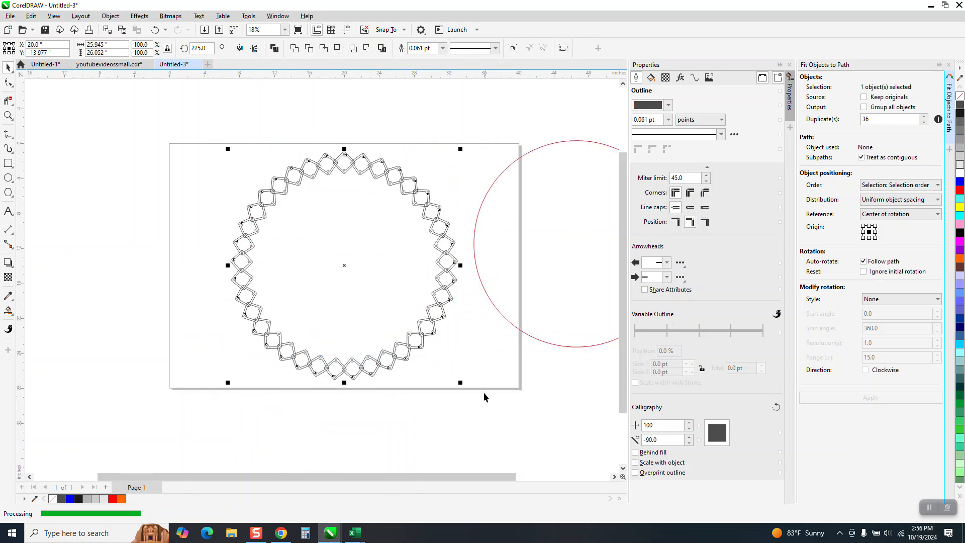
click(294, 48)
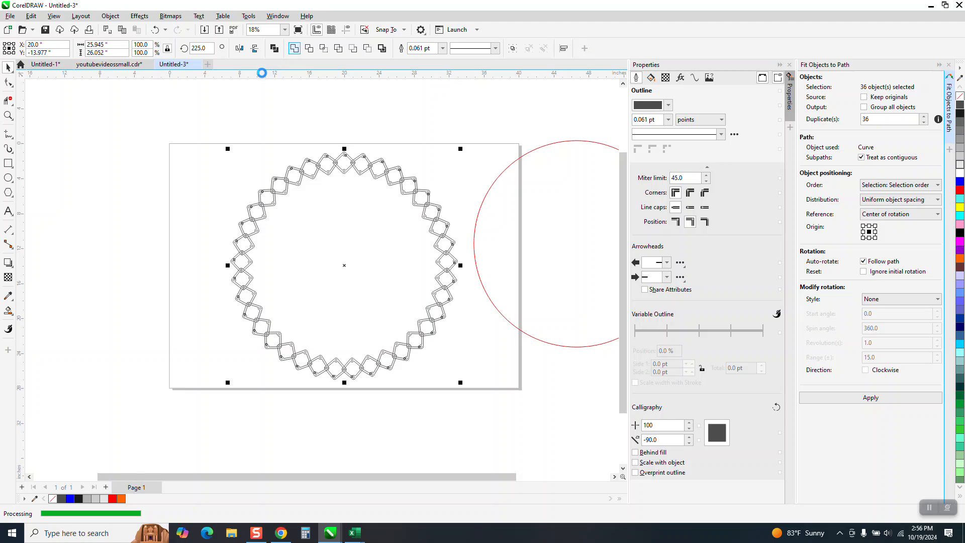
Examine the welded joints and holes between neighbouring diamonds at several places around the ring.
click(8, 115)
drag(324, 153, 358, 179)
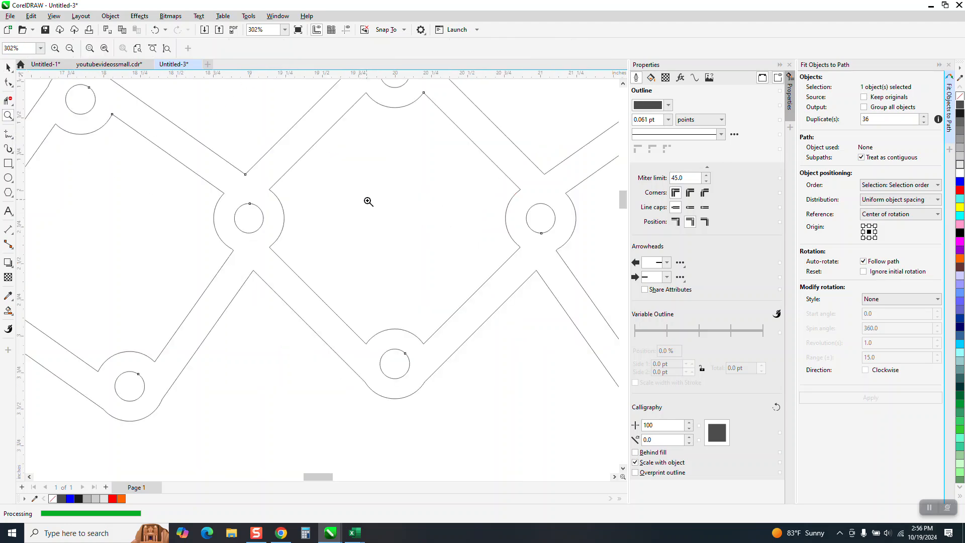
drag(216, 185, 284, 244)
scroll(289, 239, down, 5)
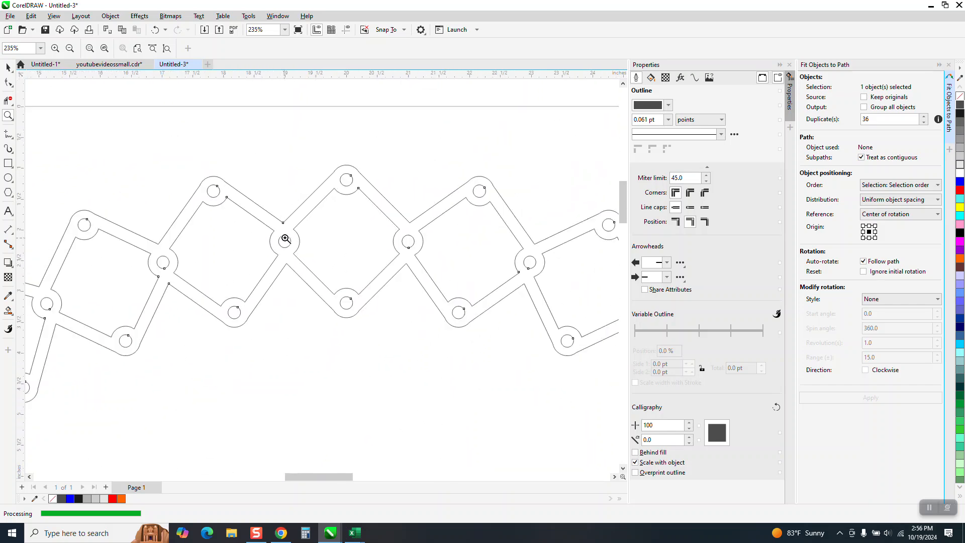
scroll(290, 234, down, 6)
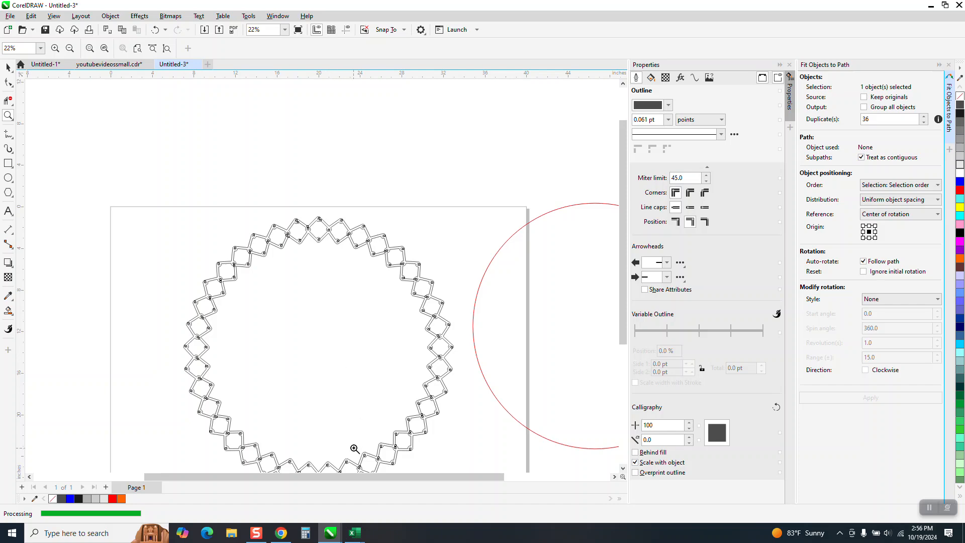
scroll(409, 461, up, 6)
scroll(304, 301, down, 5)
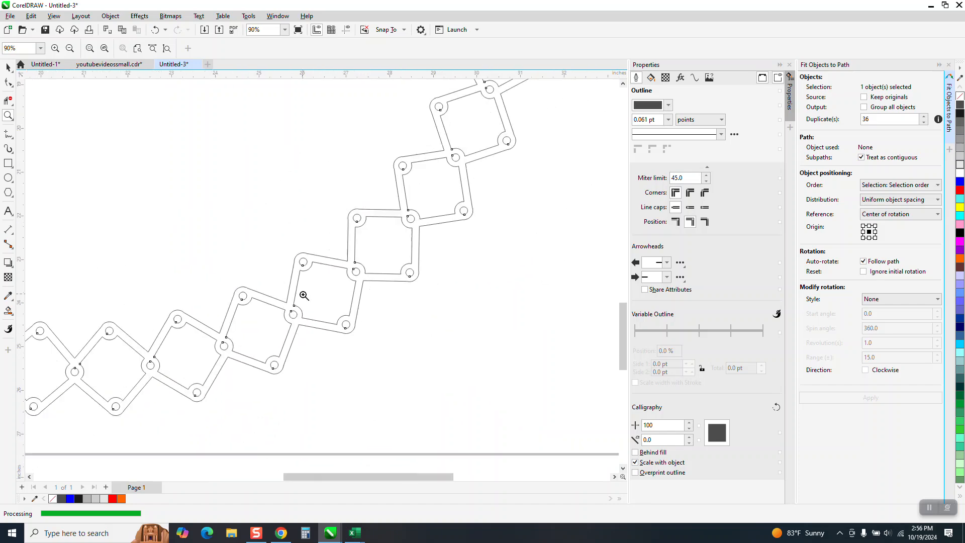
scroll(354, 306, down, 1)
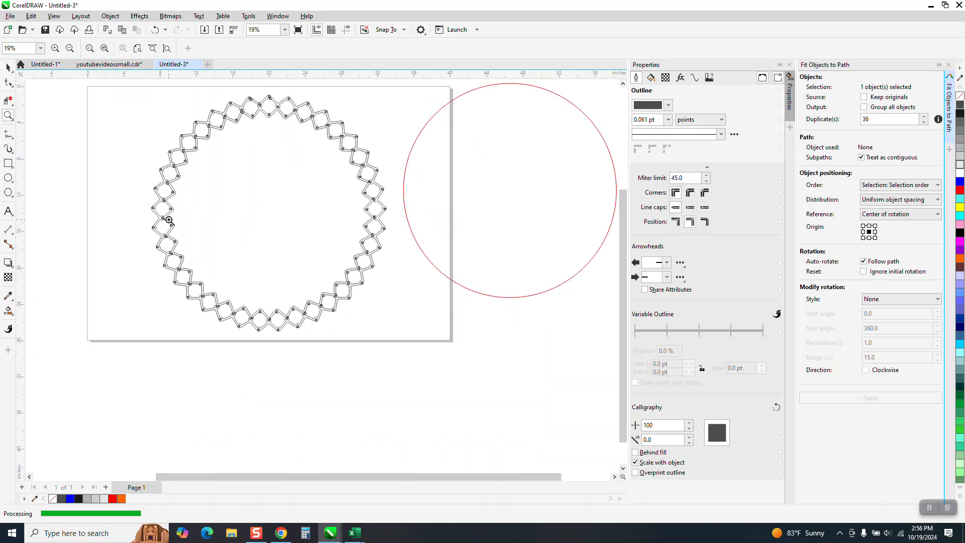
Fill the welded ring's body with solid black and no outline using Smart Fill, and check the result up close.
click(10, 312)
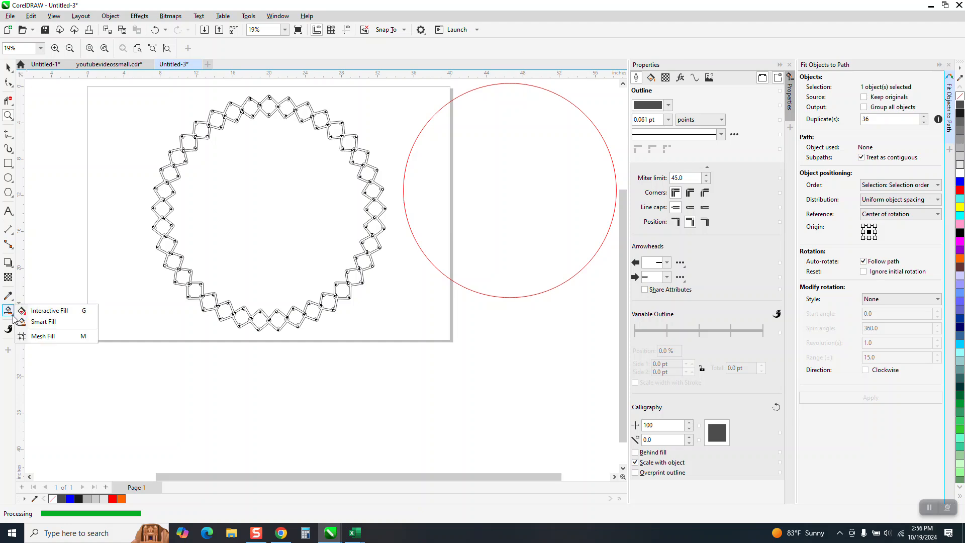
click(42, 321)
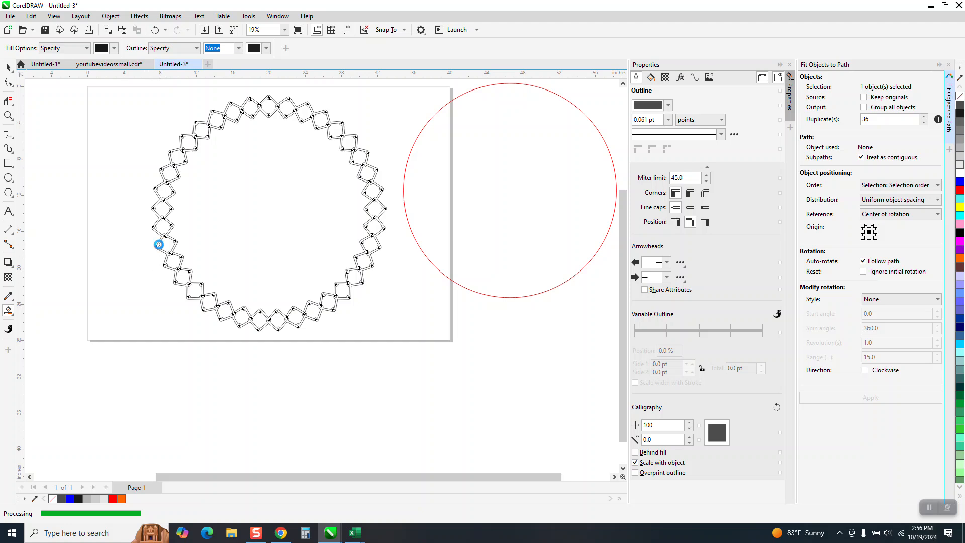
click(8, 116)
click(242, 213)
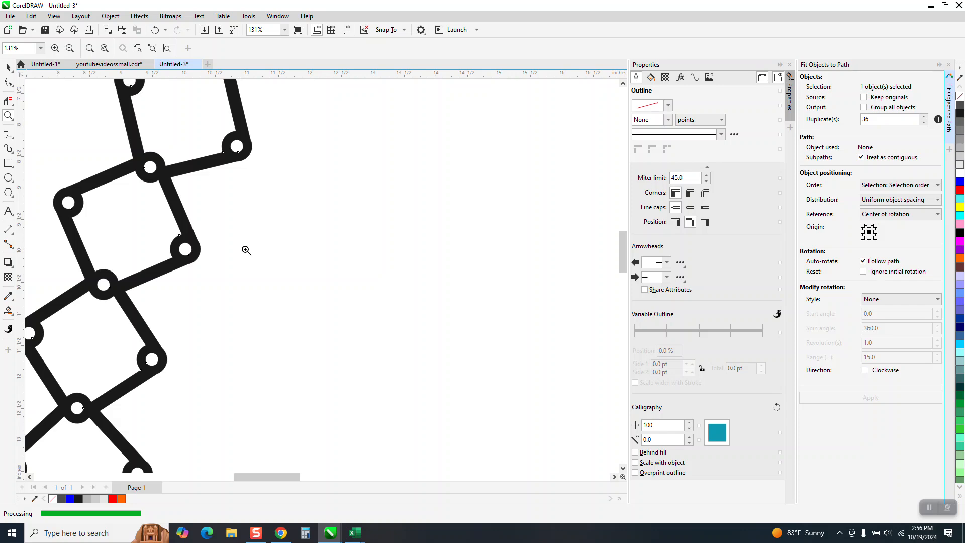
scroll(246, 250, down, 3)
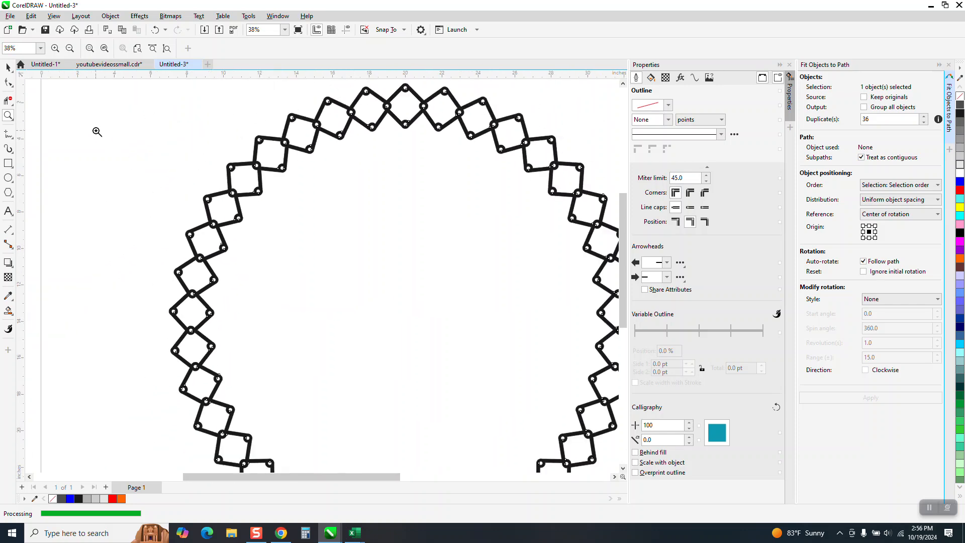
Recolour the smart-filled ring red.
click(8, 67)
scroll(146, 239, down, 2)
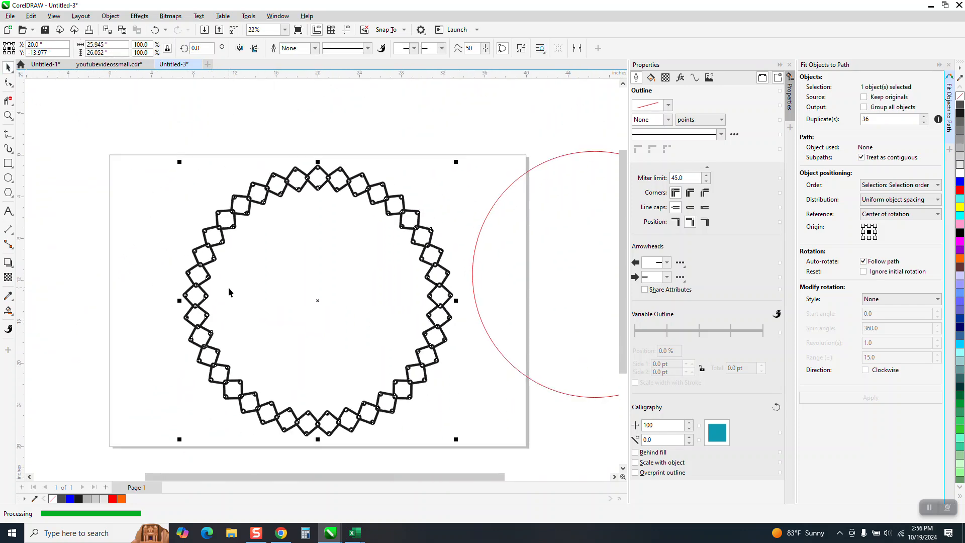
click(962, 192)
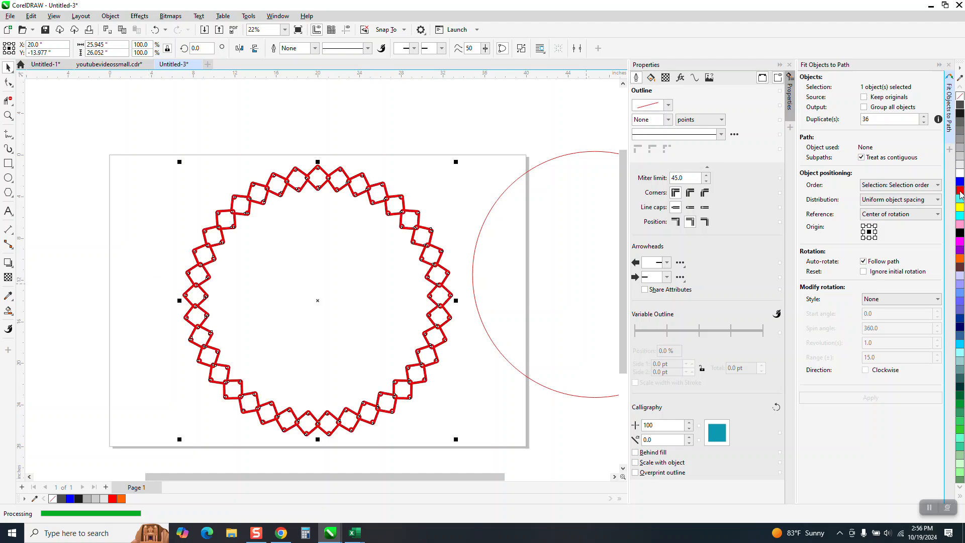
Apply a linear fountain fill across the ring's full width, running from red on the left to yellow on the right.
click(12, 315)
click(51, 311)
drag(185, 297, 452, 295)
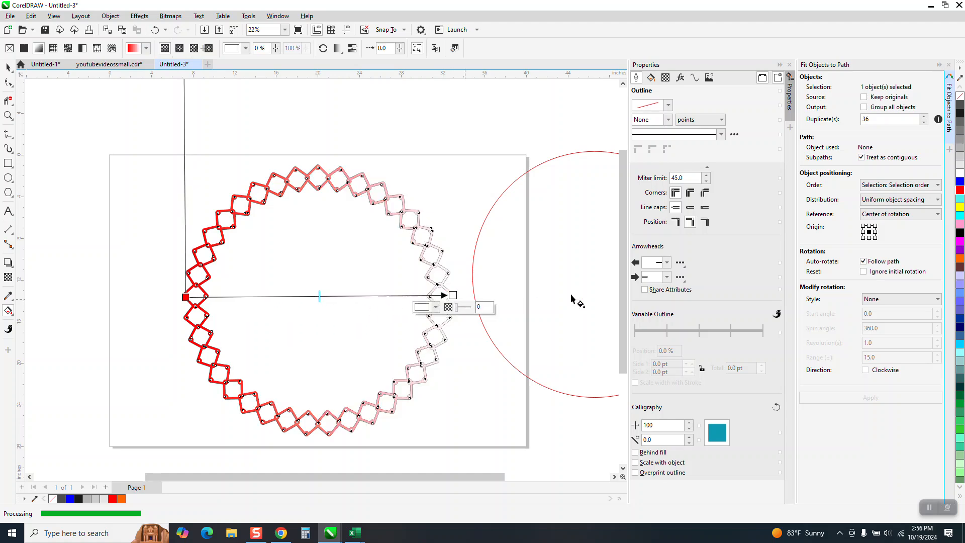
drag(959, 212, 453, 296)
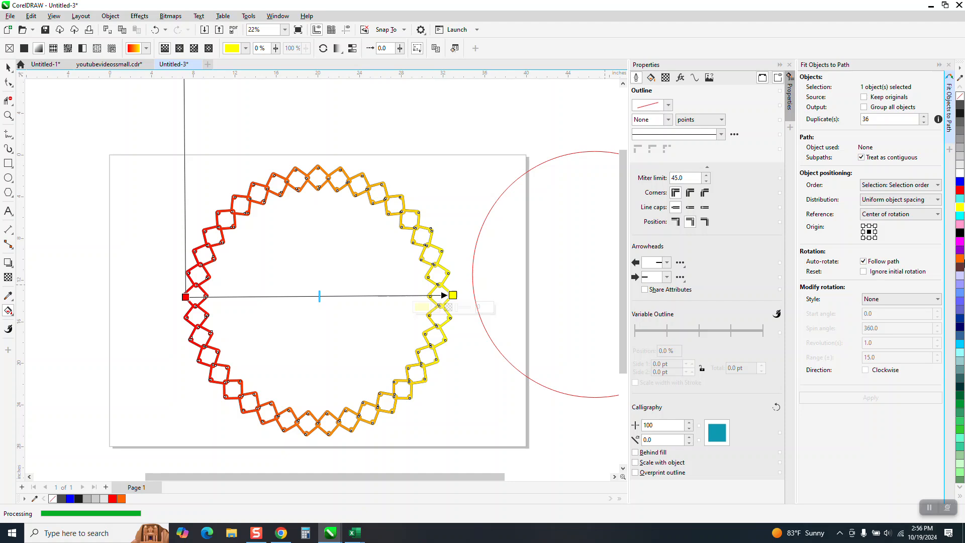
Add an orange colour stop just right of the gradient's middle, a yellow one left of it, then purple and yellow stops towards the right end.
drag(319, 296, 337, 296)
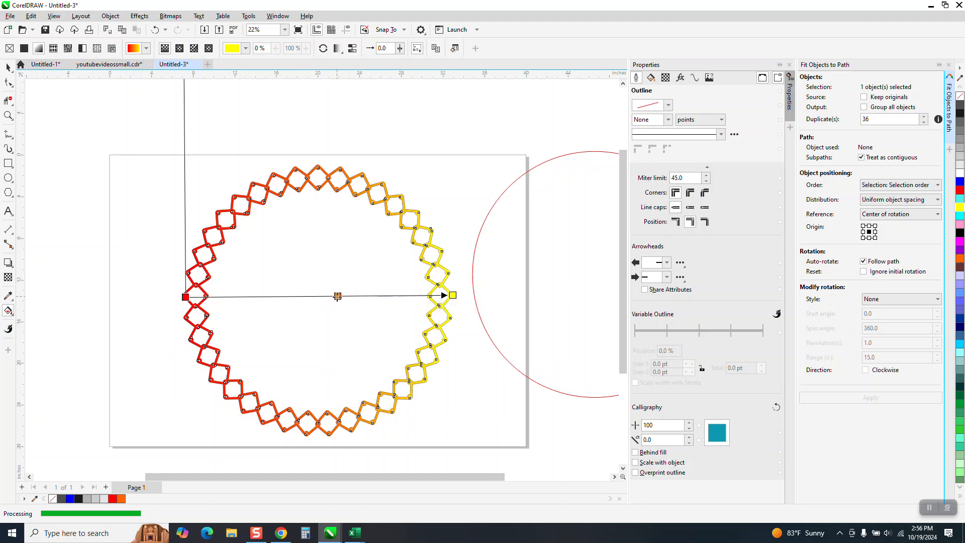
drag(961, 209, 282, 300)
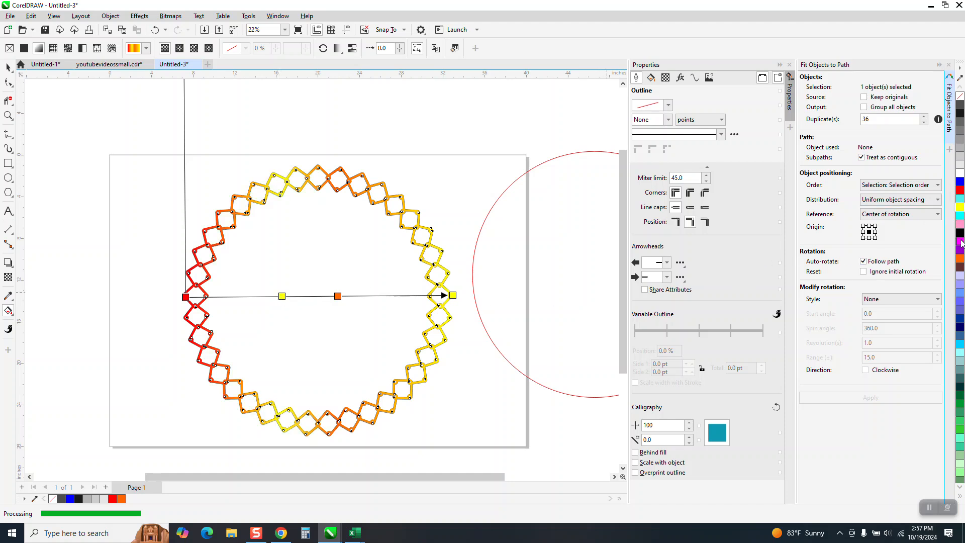
drag(958, 255, 395, 300)
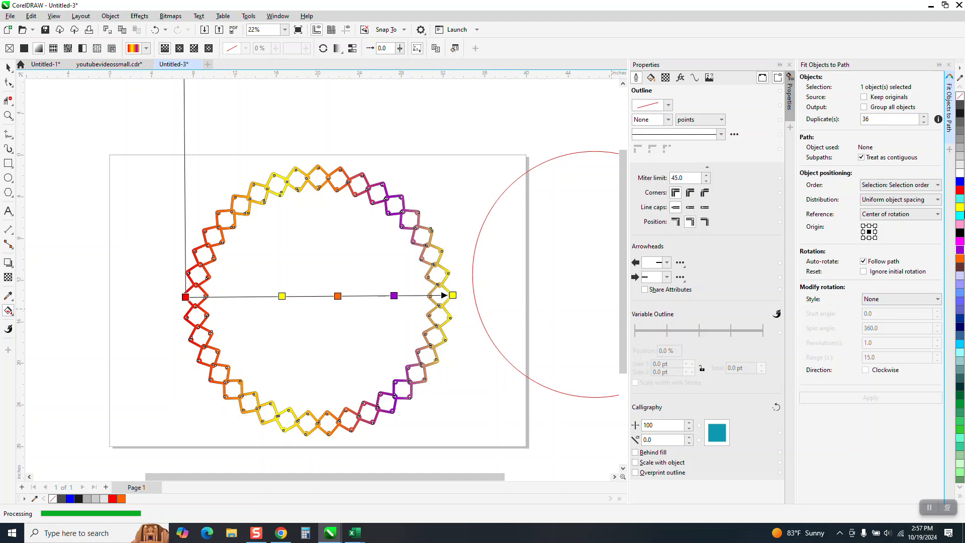
drag(961, 211, 419, 297)
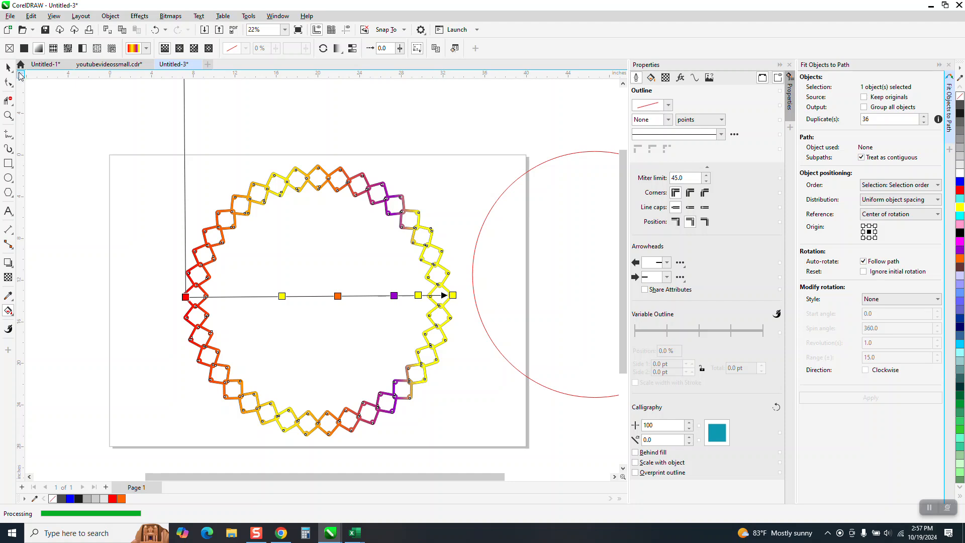
Move the red circle farther right, well clear of the page.
key(space)
scroll(243, 214, down, 2)
drag(439, 231, 553, 269)
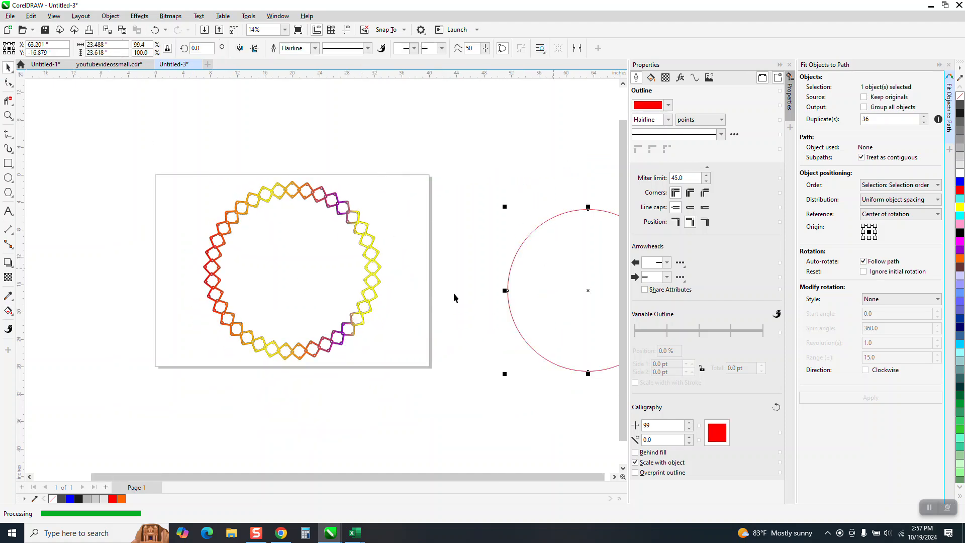
Draw a rectangle about 37.6 by 29.6 inches over the gradient ring and fill it with near-black.
click(8, 163)
mouse_move(160, 170)
mouse_down()
mouse_move(377, 312)
mouse_move(418, 373)
mouse_up()
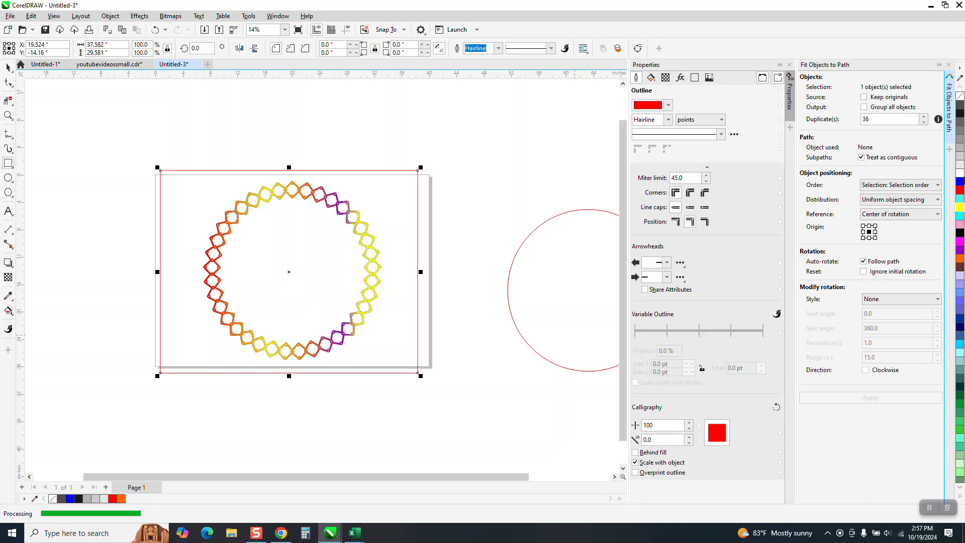
click(960, 105)
click(961, 114)
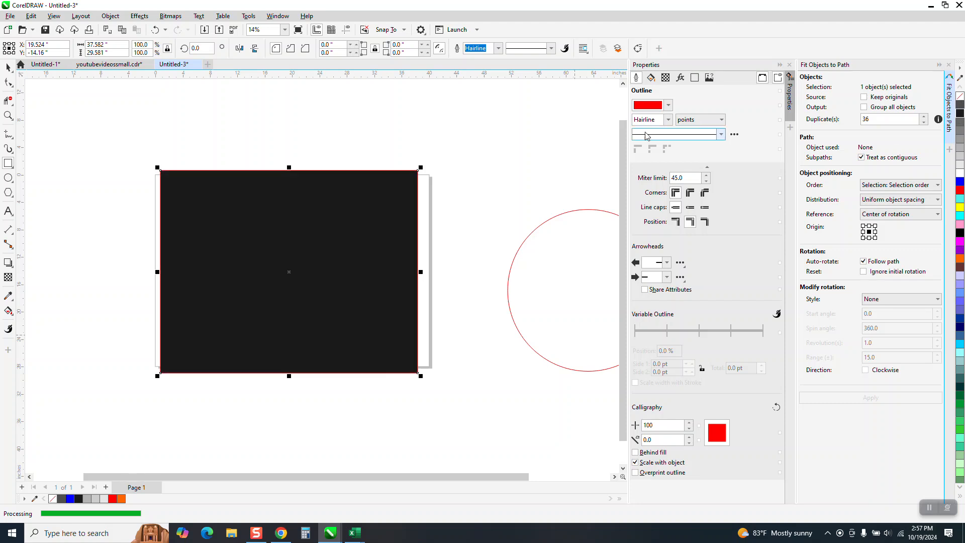
Send the dark rectangle behind the gradient ring to serve as its background.
click(109, 20)
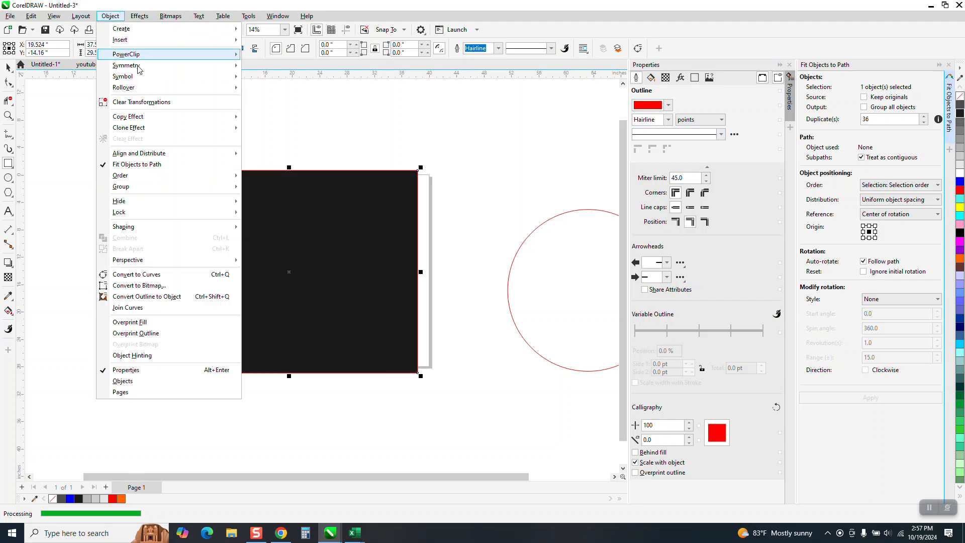
mouse_move(152, 192)
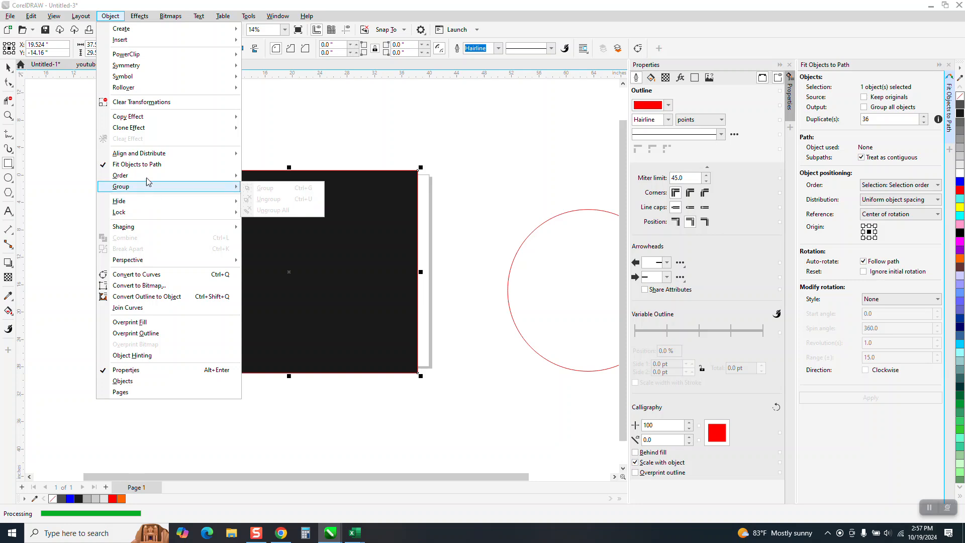
mouse_move(147, 176)
click(271, 186)
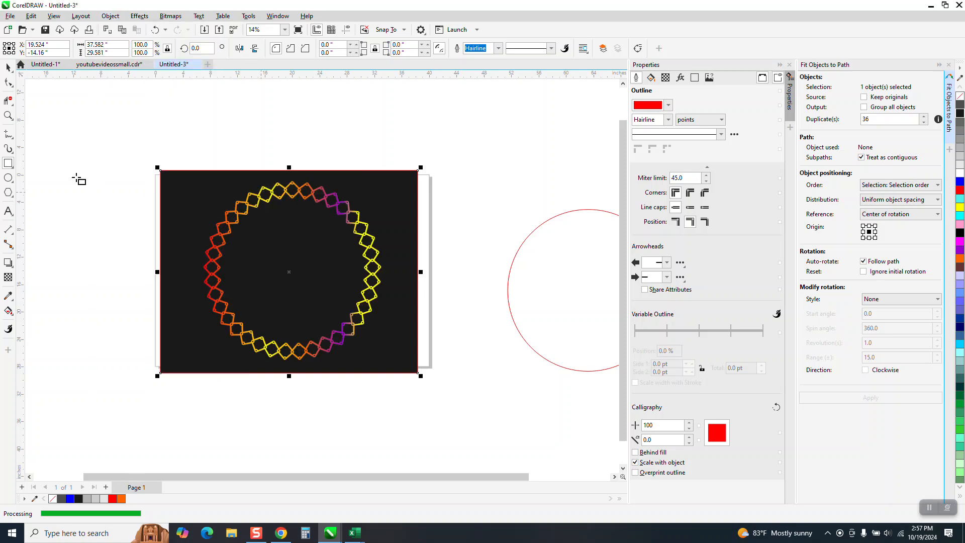
Examine the gradient ring against the dark background, both as a whole and close up at the linked diamonds and holes on its right side.
click(8, 116)
drag(183, 173, 427, 357)
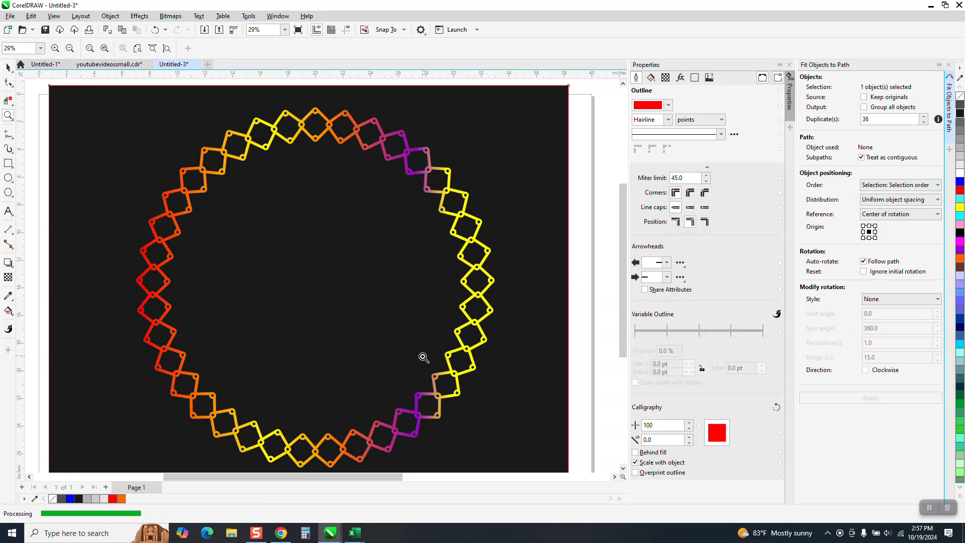
scroll(422, 363, down, 1)
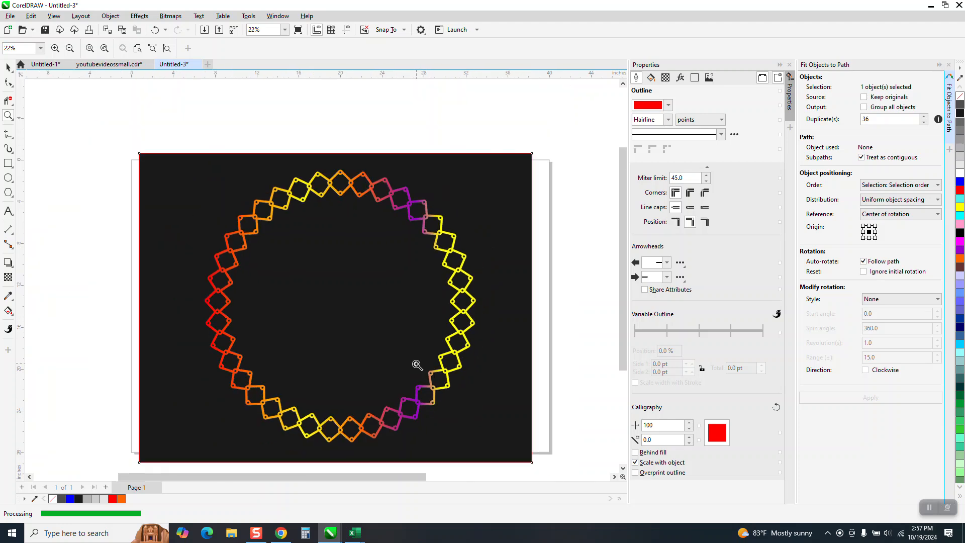
drag(424, 237, 538, 290)
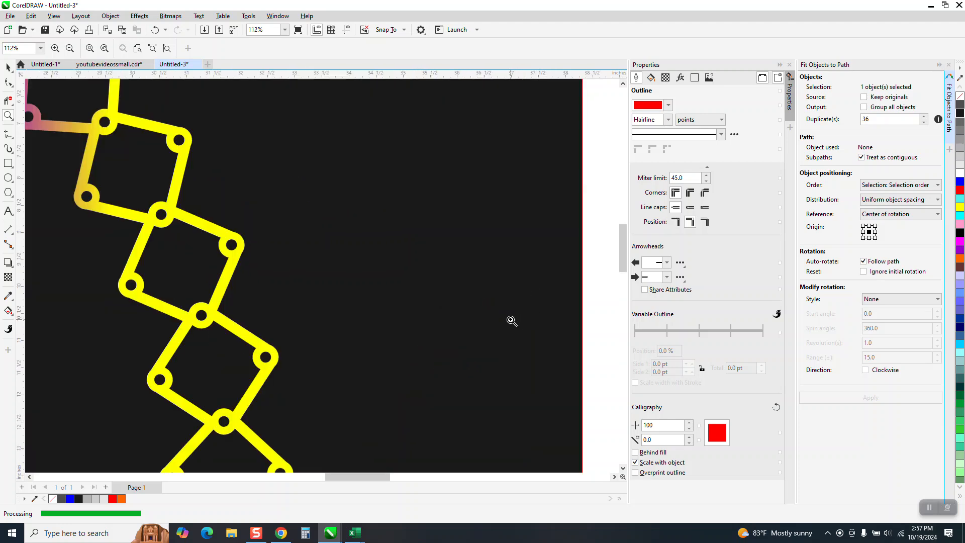
scroll(412, 319, down, 2)
scroll(274, 285, down, 1)
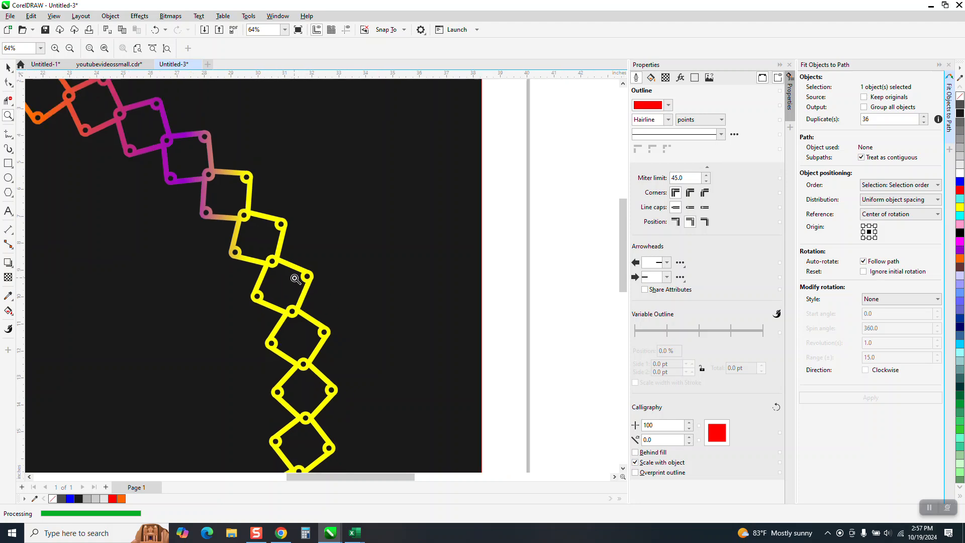
scroll(282, 292, down, 1)
scroll(282, 290, down, 3)
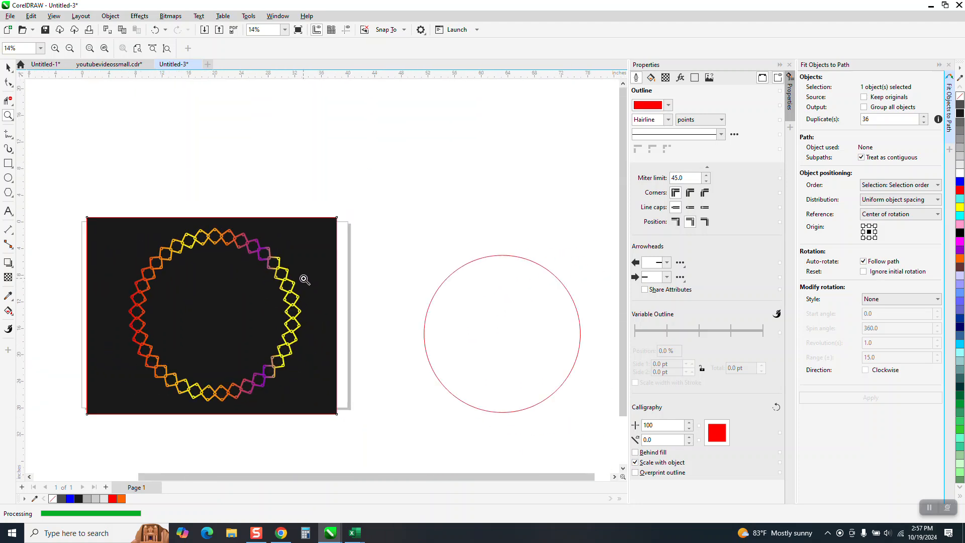
drag(112, 224, 343, 411)
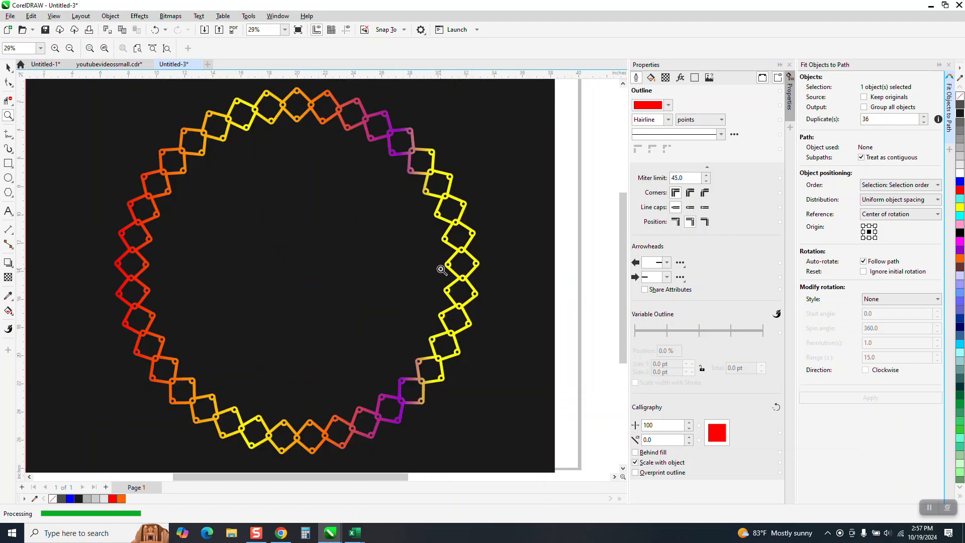
drag(429, 224, 474, 256)
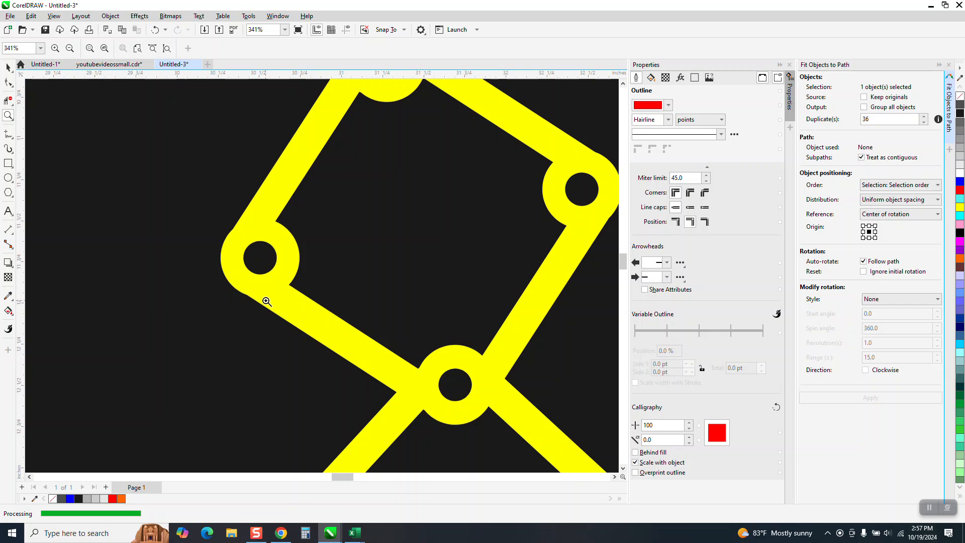
scroll(297, 308, down, 2)
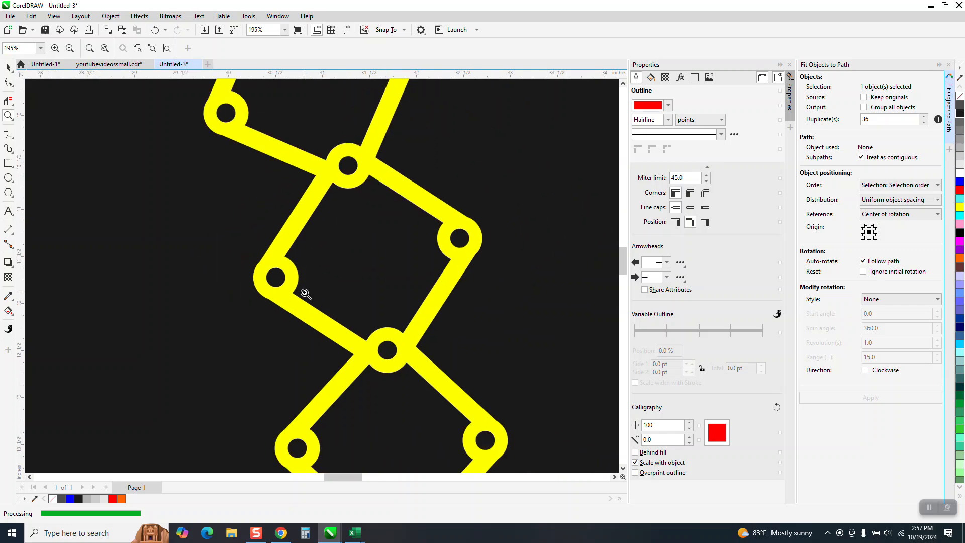